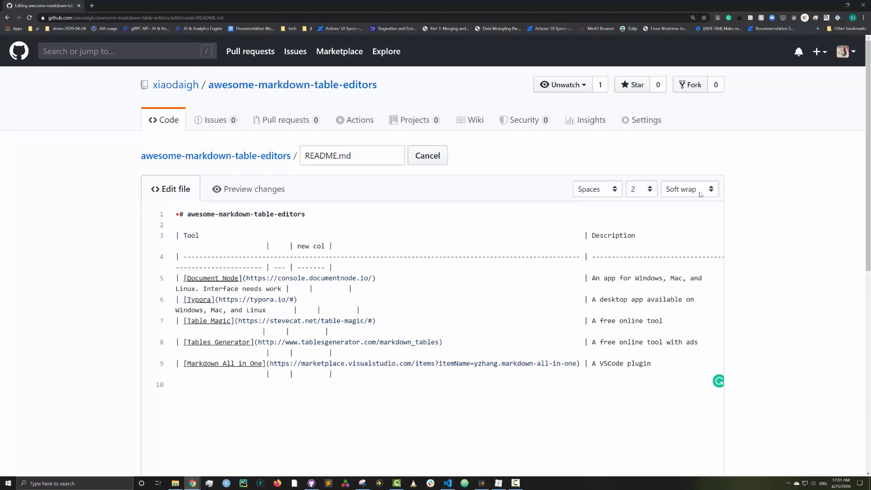
Choose the line wrap mode for the README.md editor
{"action": "left_click", "coordinate": [689, 193]}
{"action": "left_click", "coordinate": [689, 212]}
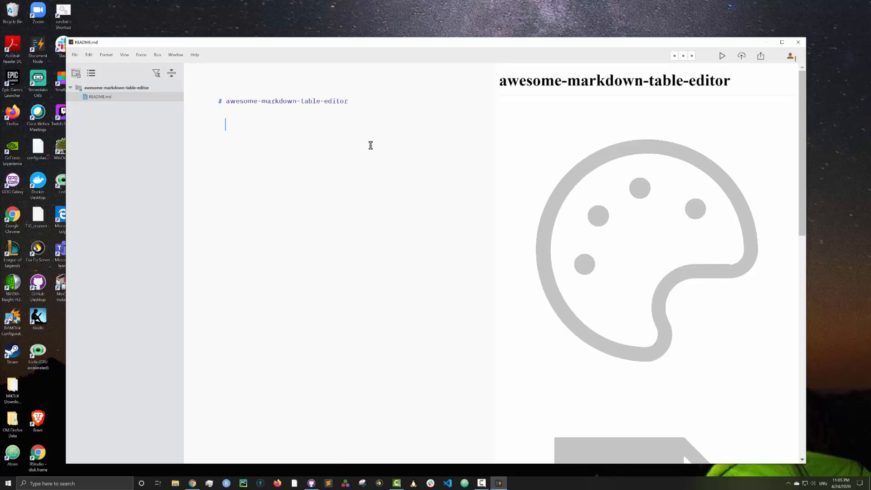
Start a Markdown table below the heading with Tool and Description columns and a Document Node row
{"action": "type", "text": "|"}
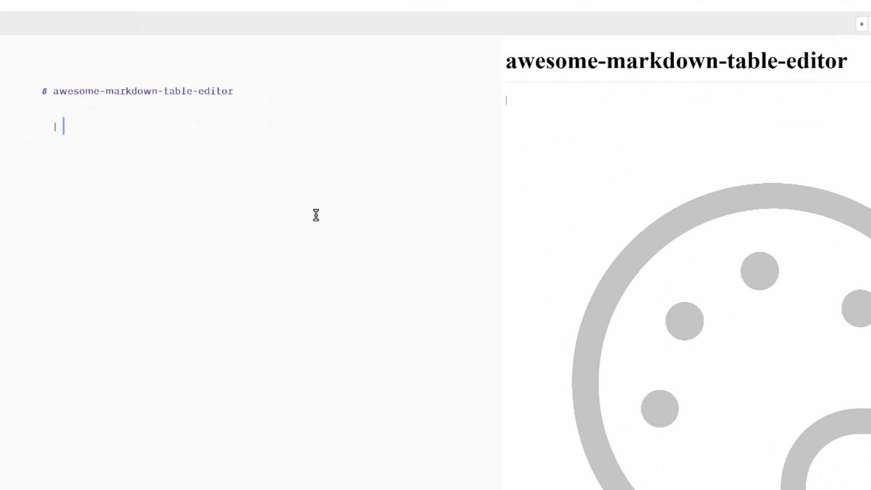
{"action": "type", "text": "lool | Descript"}
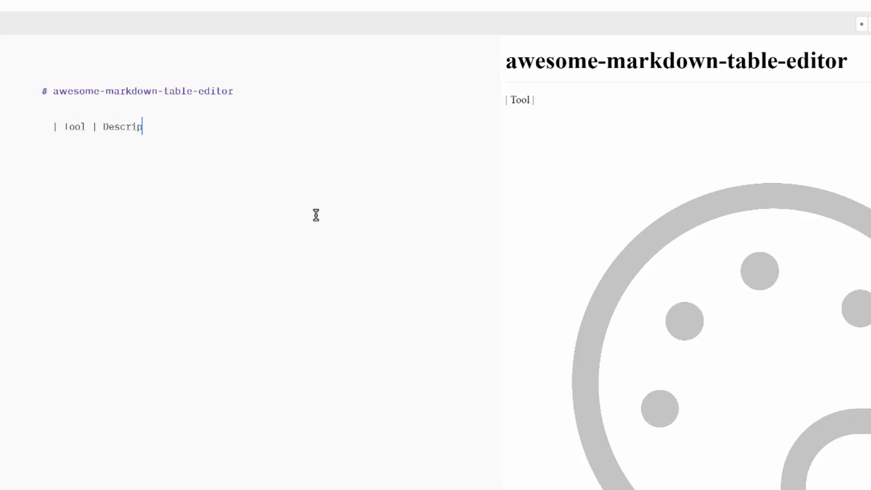
{"action": "type", "text": "ion |"}
{"action": "key", "text": "Return"}
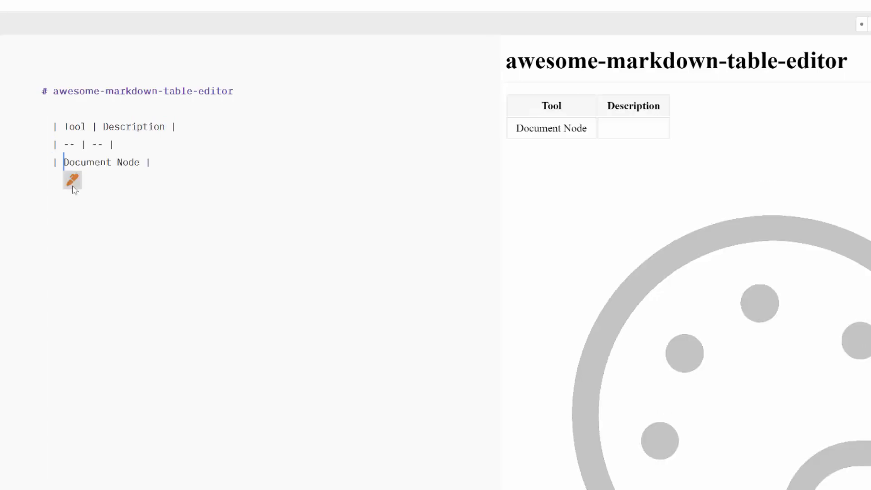
{"action": "left_click", "coordinate": [73, 181]}
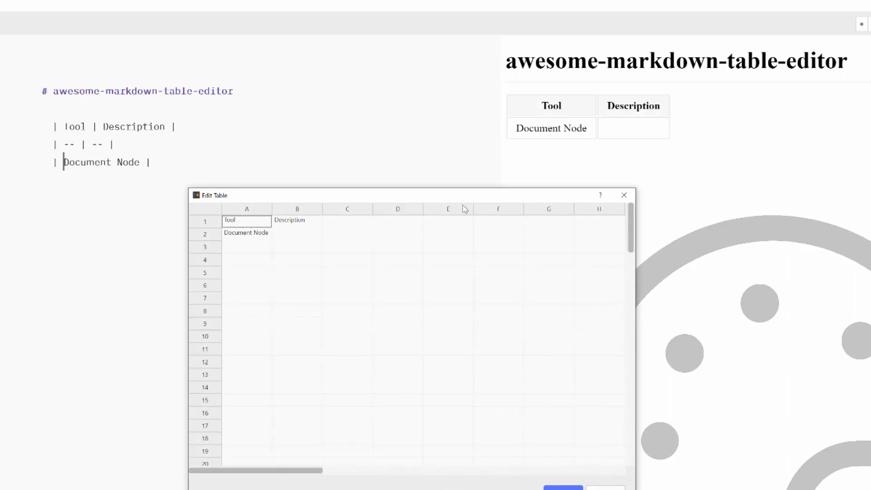
{"action": "left_click", "coordinate": [279, 238]}
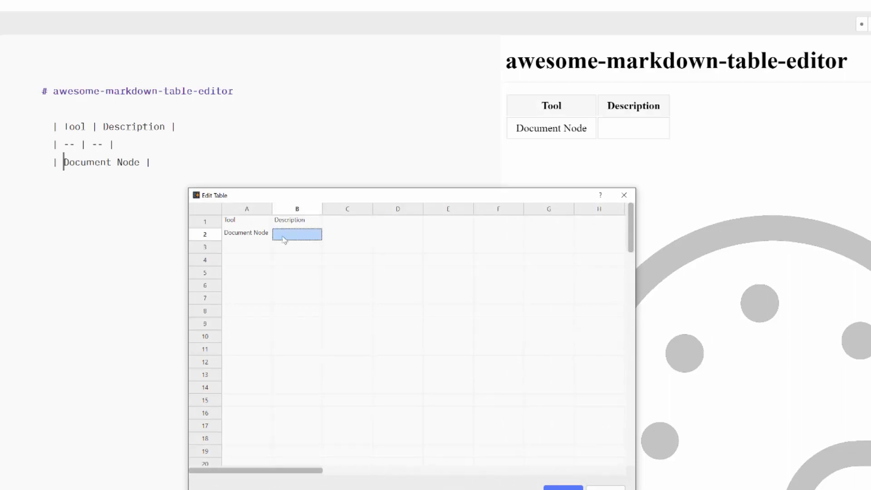
{"action": "left_click", "coordinate": [258, 235]}
{"action": "left_click", "coordinate": [255, 234]}
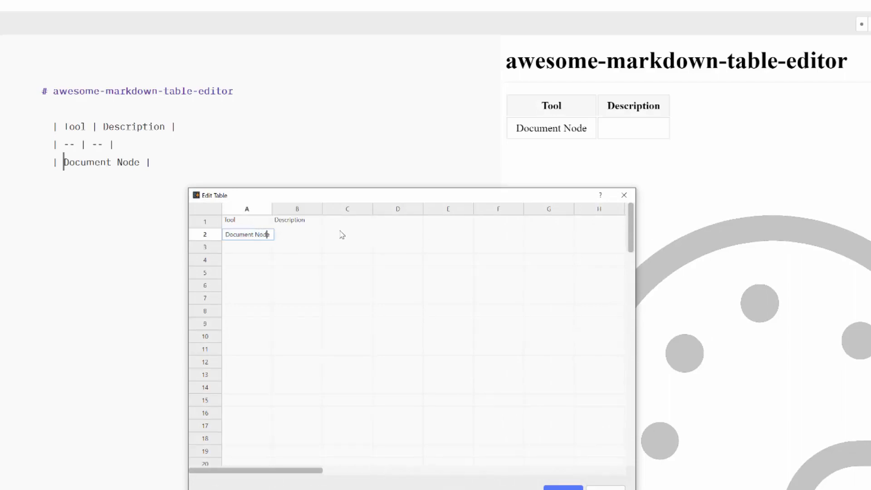
{"action": "key", "text": "Home"}
{"action": "type", "text": "["}
{"action": "key", "text": "End"}
{"action": "type", "text": "]("}
{"action": "key", "text": "ctrl+v"}
{"action": "key", "text": "Tab"}
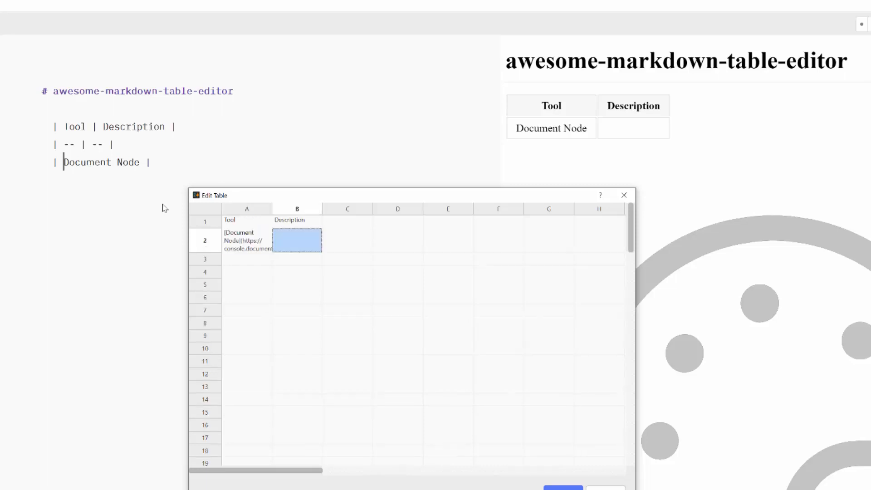
Enter "A Visual editor that work like Excel" as the description of Document Node
{"action": "type", "text": "A "}
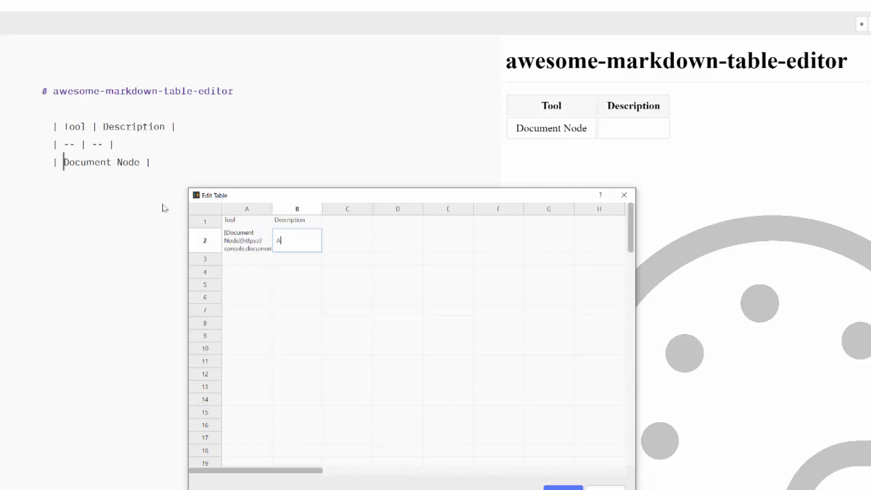
{"action": "type", "text": "Visual editor that work lik"}
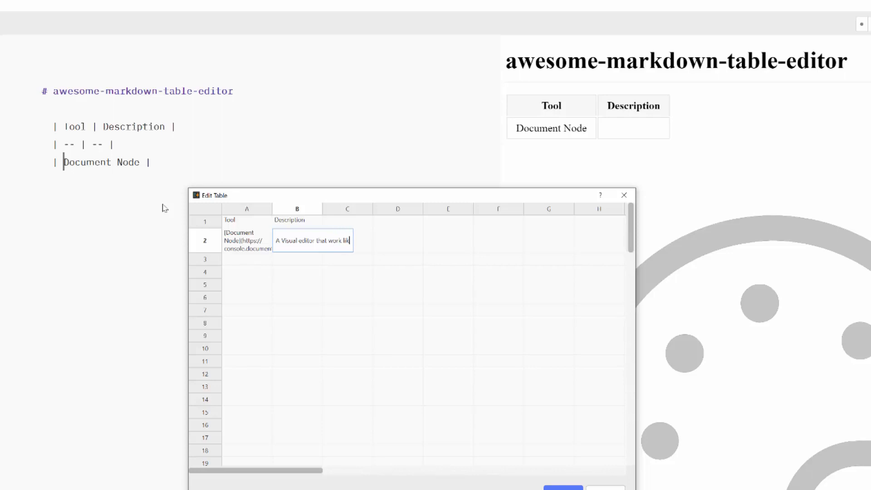
{"action": "type", "text": "e Excel"}
{"action": "key", "text": "Return"}
Add a third column headed "New Column" and apply the table edits to the Markdown document
{"action": "key", "text": "Right"}
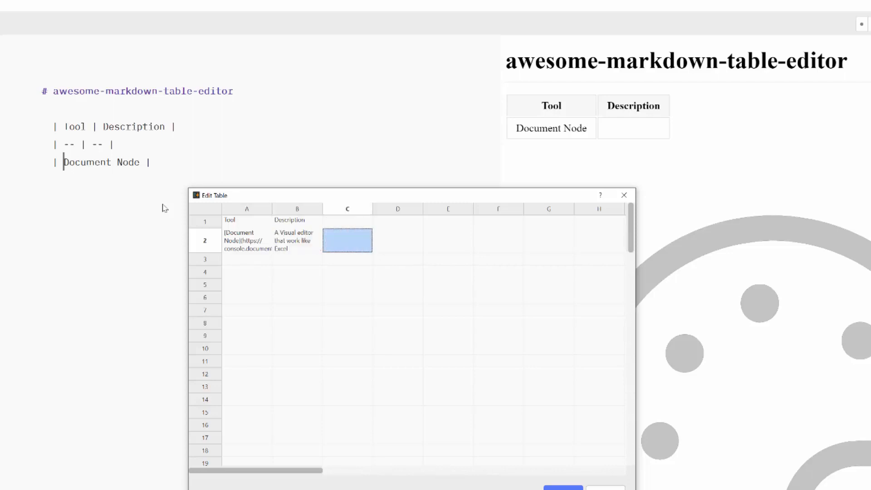
{"action": "key", "text": "Up"}
{"action": "type", "text": "New Column"}
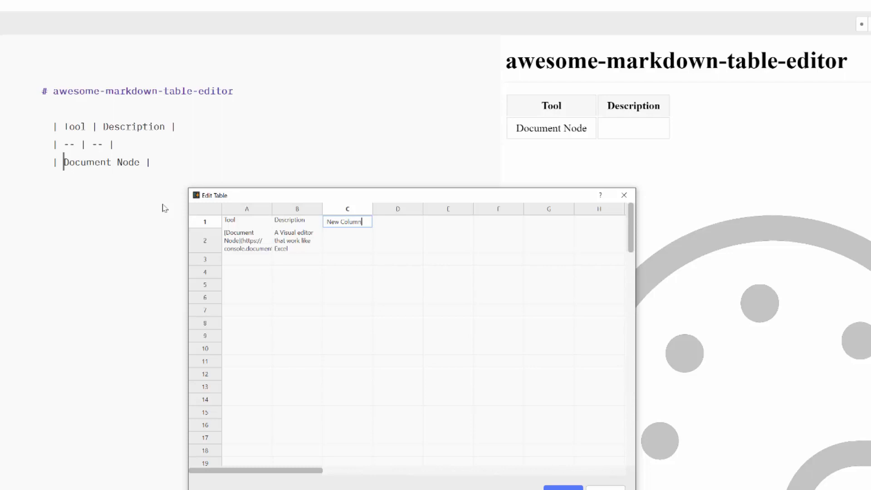
{"action": "key", "text": "Return"}
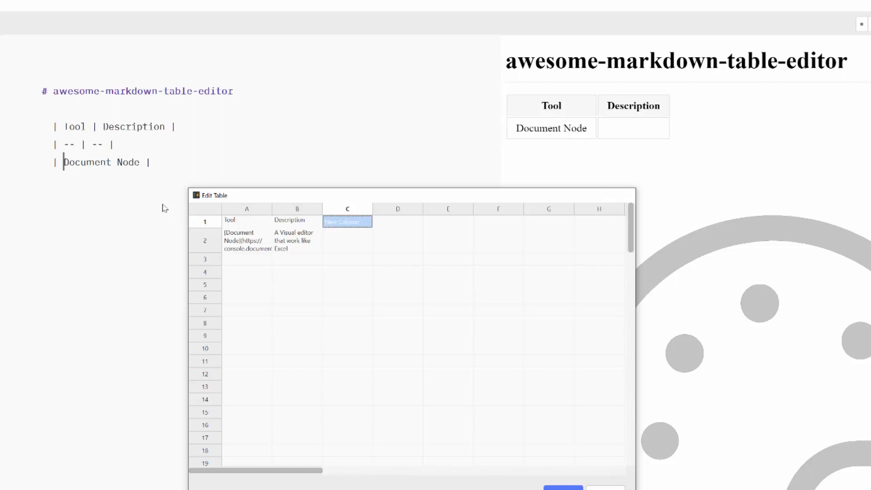
{"action": "key", "text": "ctrl+Return"}
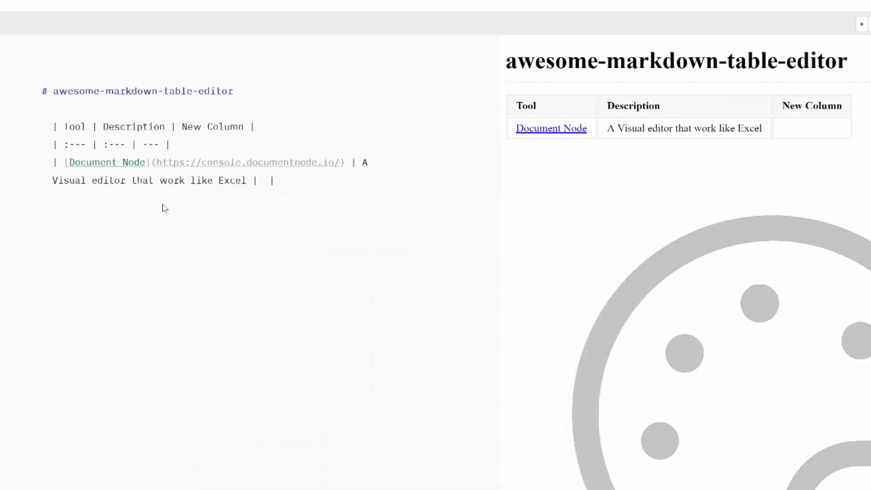
Place the cursor in the Document Node row and hide the rendered preview of the document
{"action": "left_click", "coordinate": [274, 180]}
{"action": "left_click", "coordinate": [153, 161]}
{"action": "left_click", "coordinate": [131, 180]}
{"action": "key", "text": "ctrl+r"}
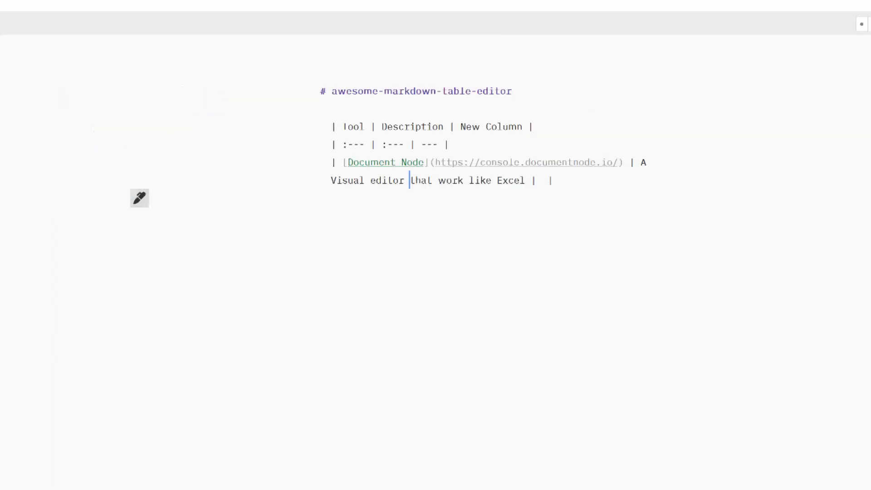
{"action": "left_click", "coordinate": [0, 23]}
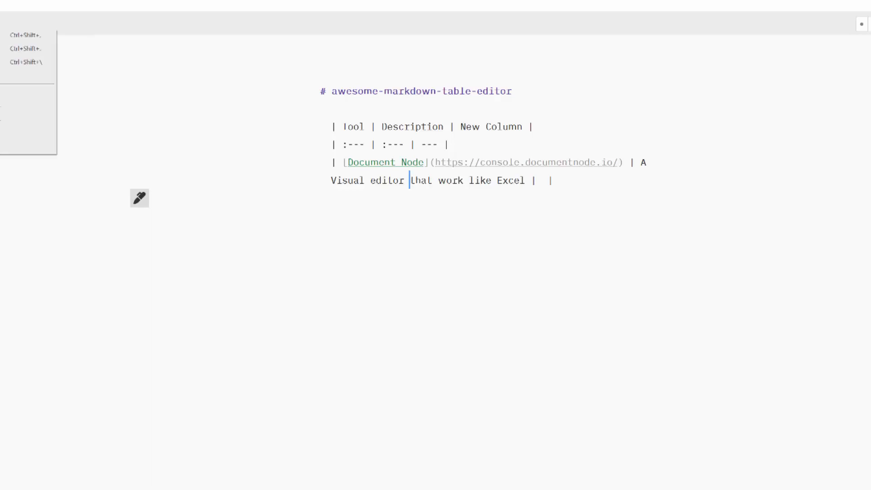
{"action": "key", "text": "Escape"}
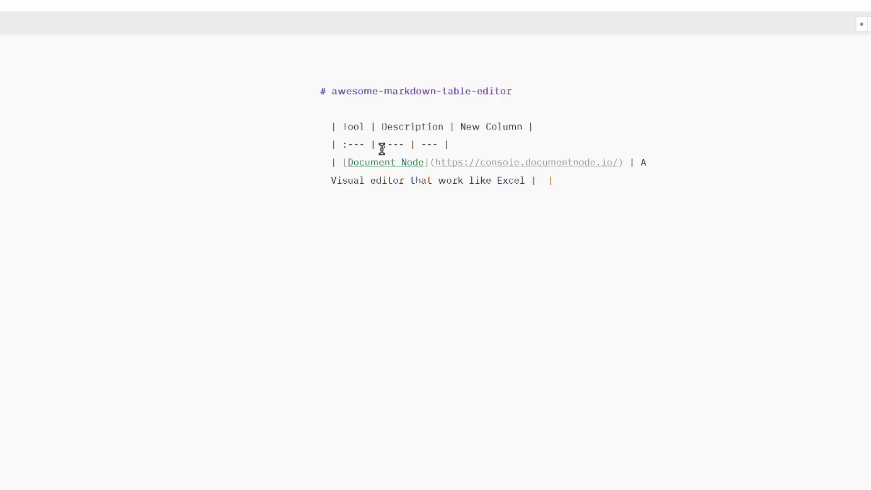
Reopen the table editor, try centre alignment on the Description column and set it back to left alignment
{"action": "left_click", "coordinate": [359, 145]}
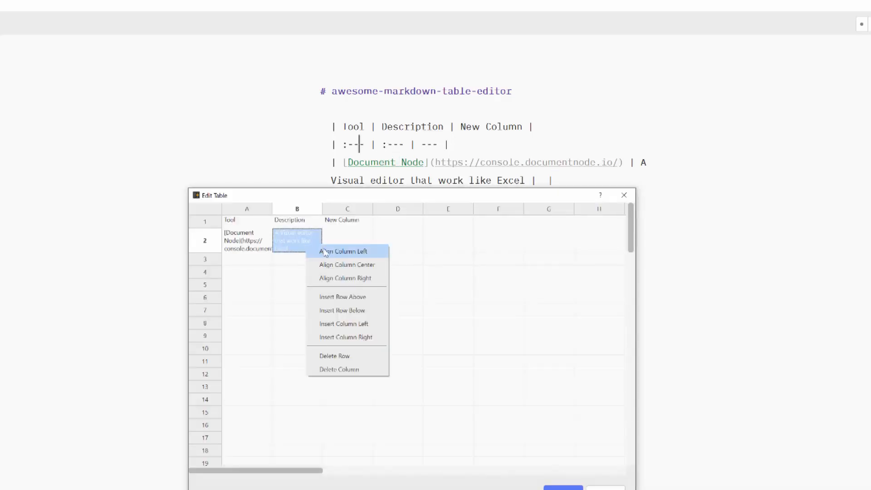
{"action": "left_click", "coordinate": [325, 252]}
{"action": "right_click", "coordinate": [296, 235]}
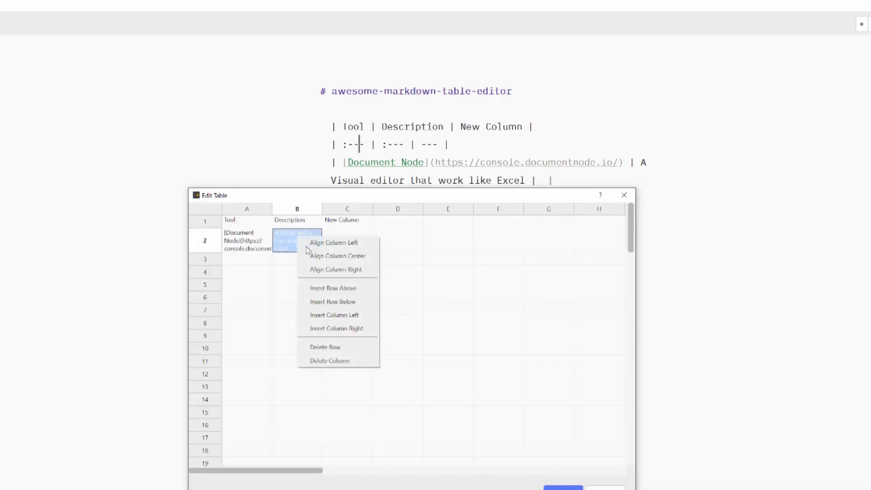
{"action": "left_click", "coordinate": [320, 265]}
{"action": "right_click", "coordinate": [302, 242]}
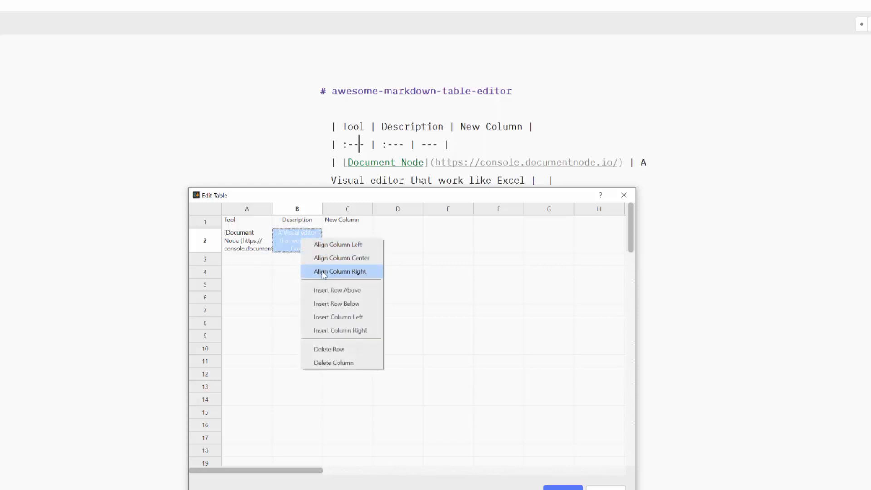
{"action": "left_click", "coordinate": [316, 246]}
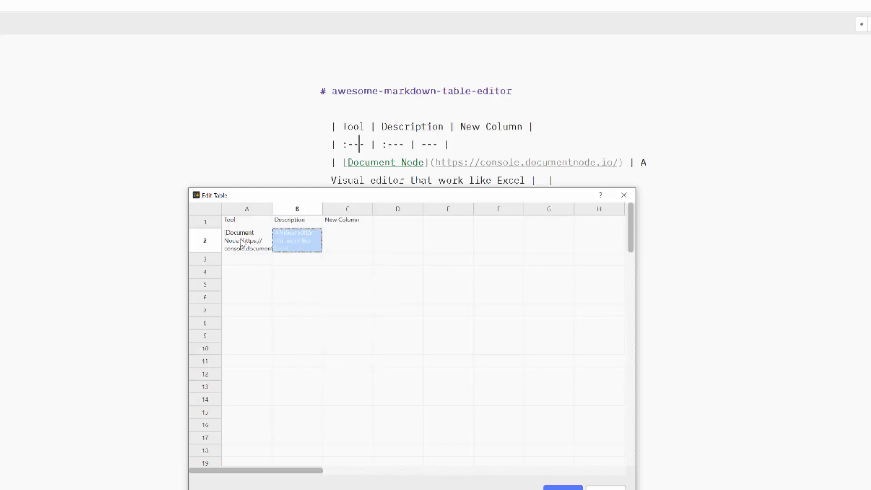
Examine the alignment, insertion and deletion options available for the table's cells, header row and columns
{"action": "right_click", "coordinate": [242, 241]}
{"action": "left_click", "coordinate": [263, 222]}
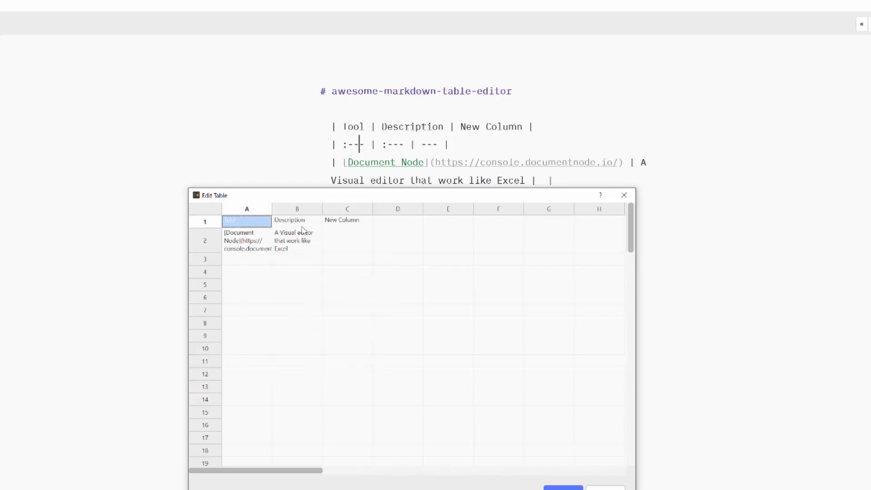
{"action": "left_click", "coordinate": [328, 223]}
{"action": "left_click_drag", "start_coordinate": [328, 225], "coordinate": [244, 224]}
{"action": "right_click", "coordinate": [243, 225]}
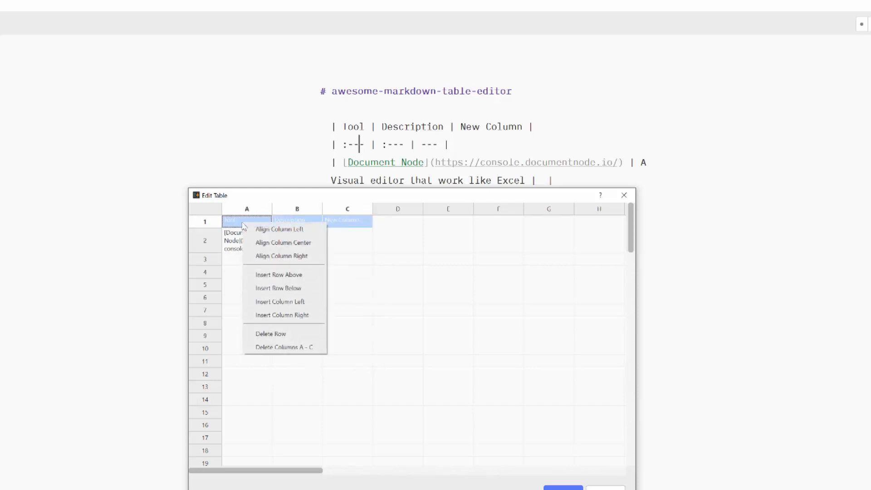
{"action": "left_click", "coordinate": [235, 225]}
{"action": "left_click", "coordinate": [300, 262]}
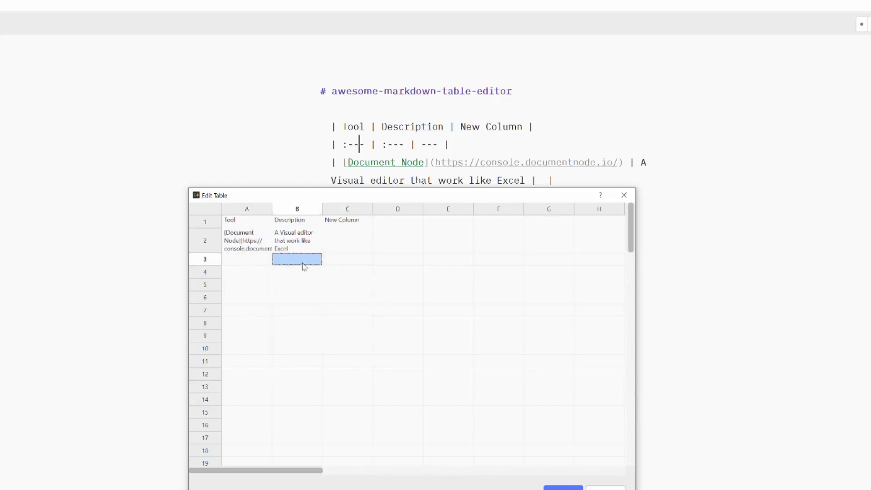
{"action": "left_click", "coordinate": [255, 211]}
{"action": "left_click", "coordinate": [309, 212]}
{"action": "left_click", "coordinate": [345, 210]}
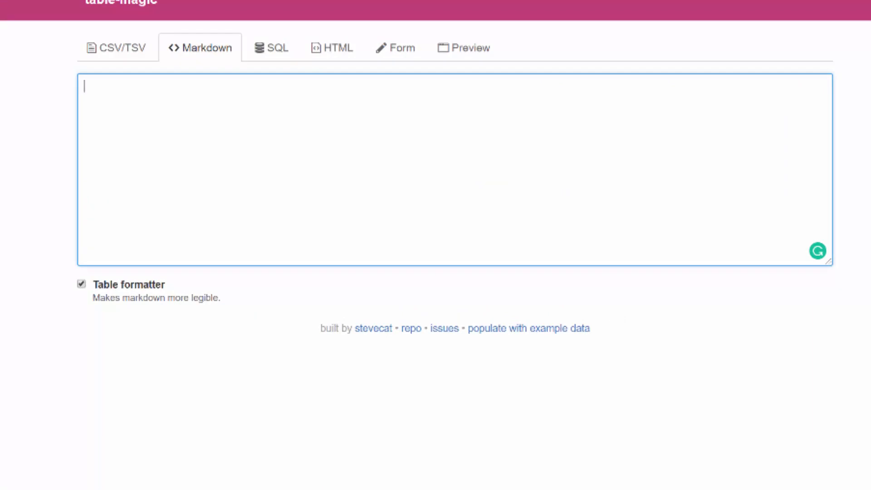
Switch to the browser and open the table-magic tool from its author's page in a new tab
{"action": "key", "text": "alt+Tab"}
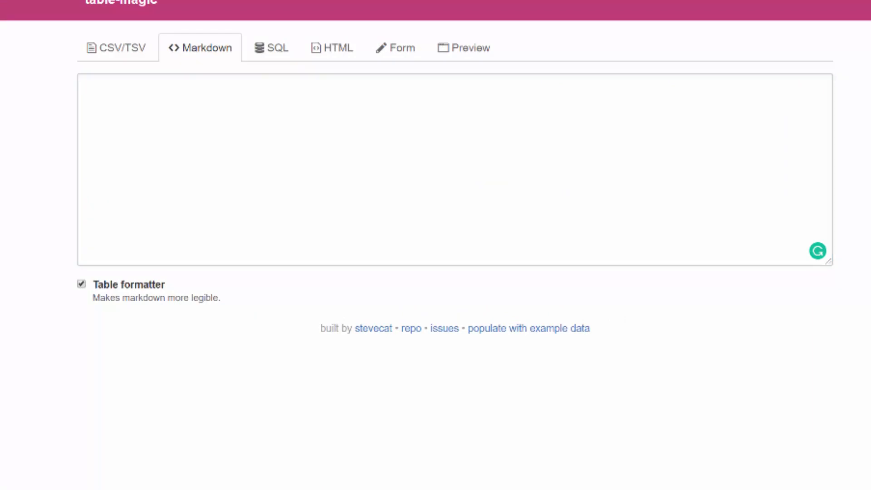
{"action": "key", "text": "ctrl+t"}
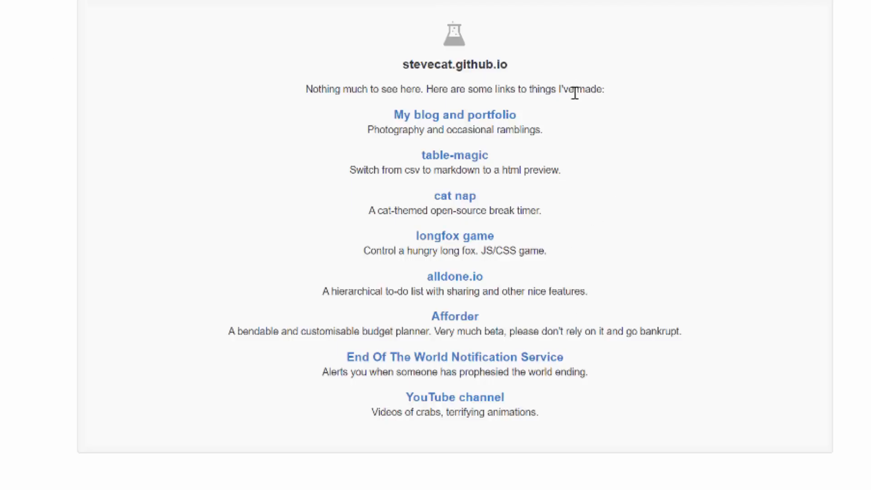
{"action": "left_click", "coordinate": [482, 156]}
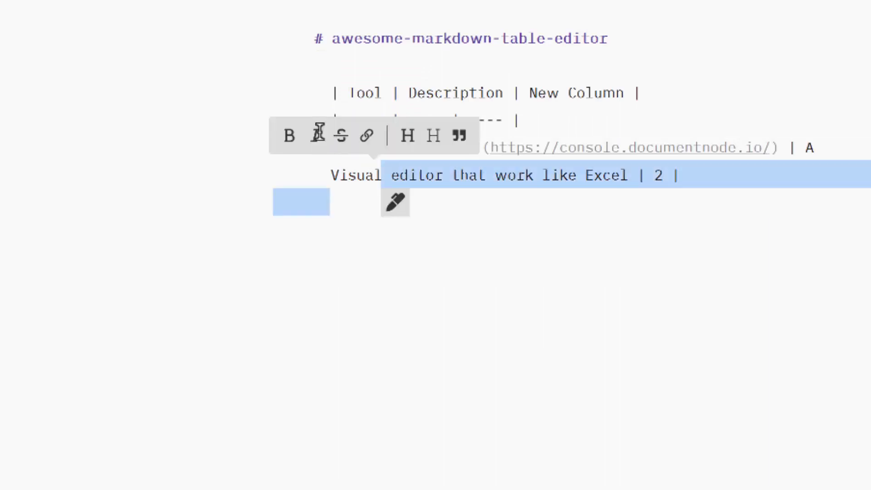
Copy the whole Markdown table from the Document Node editor and paste it into table-magic's Markdown input in the maximized browser
{"action": "left_click_drag", "start_coordinate": [395, 200], "coordinate": [299, 91]}
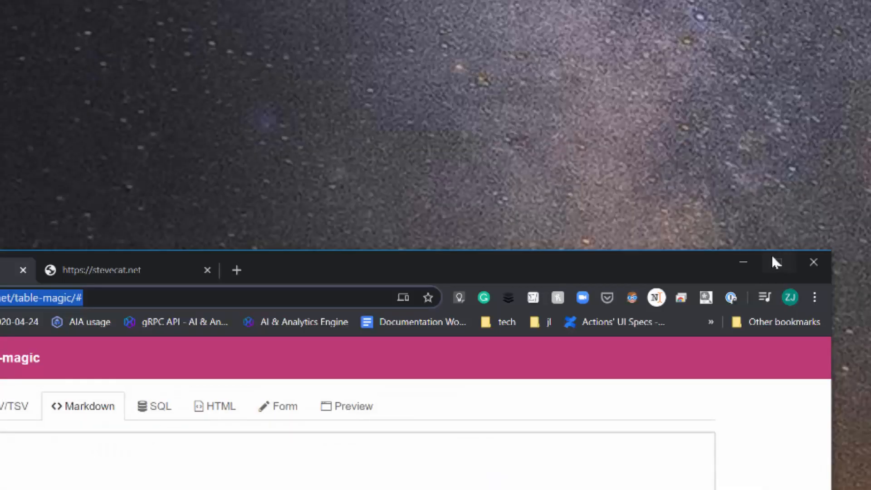
{"action": "left_click", "coordinate": [774, 262]}
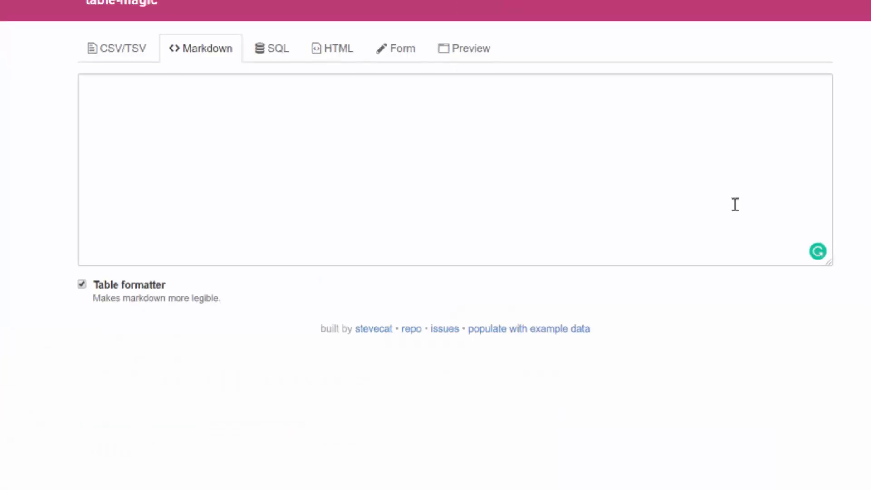
{"action": "left_click", "coordinate": [382, 107]}
{"action": "type", "text": "| Tool | Description | New Column | | :--- | :--- | :--- | | [Document Node](https://console.documentnode.io/) | A Visual editor that work like Excel | 2 |"}
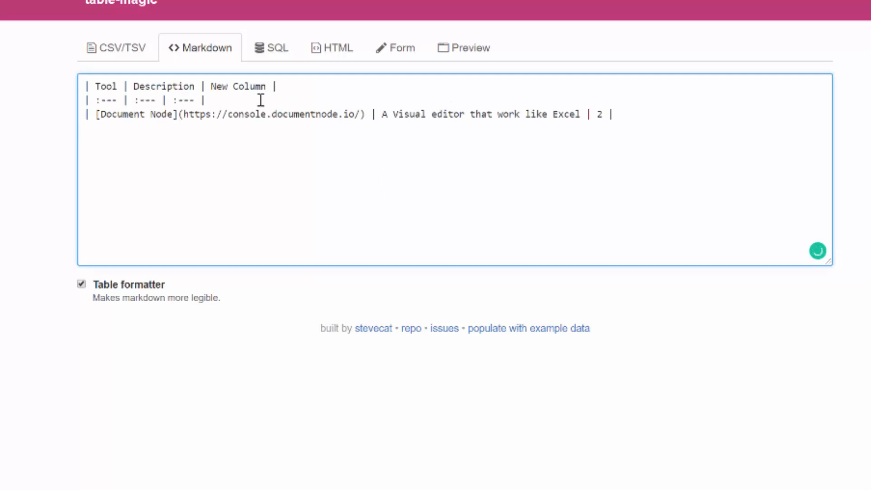
{"action": "left_click", "coordinate": [415, 54]}
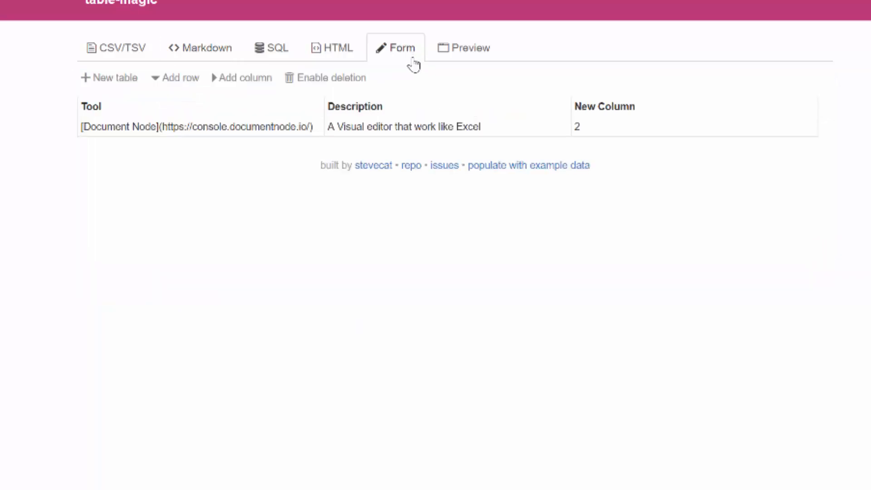
{"action": "left_click", "coordinate": [641, 131]}
{"action": "left_click", "coordinate": [196, 81]}
{"action": "left_click", "coordinate": [193, 145]}
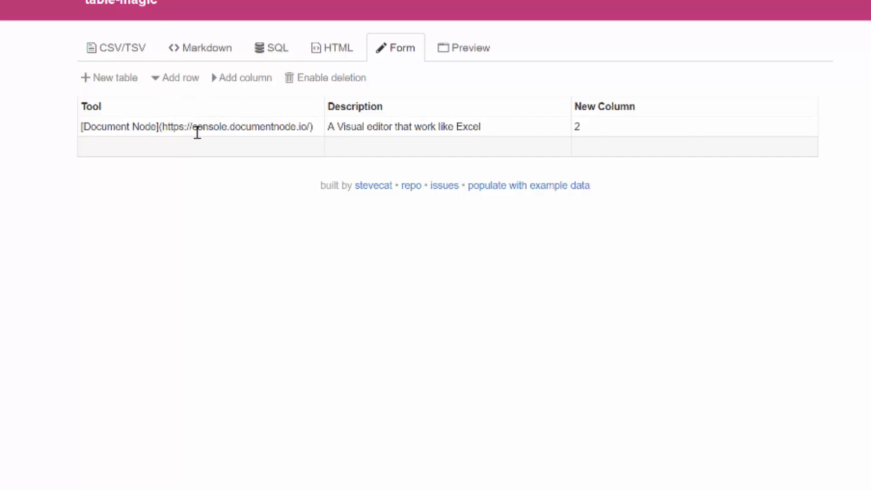
{"action": "type", "text": "[Table Magic](https://stevecat.net/table-magic/#)"}
{"action": "key", "text": "Tab"}
{"action": "type", "text": "A free online tool"}
Add a column headed "Newcolumn 2" to the form table and delete the column headed "New Column"
{"action": "left_click", "coordinate": [604, 148]}
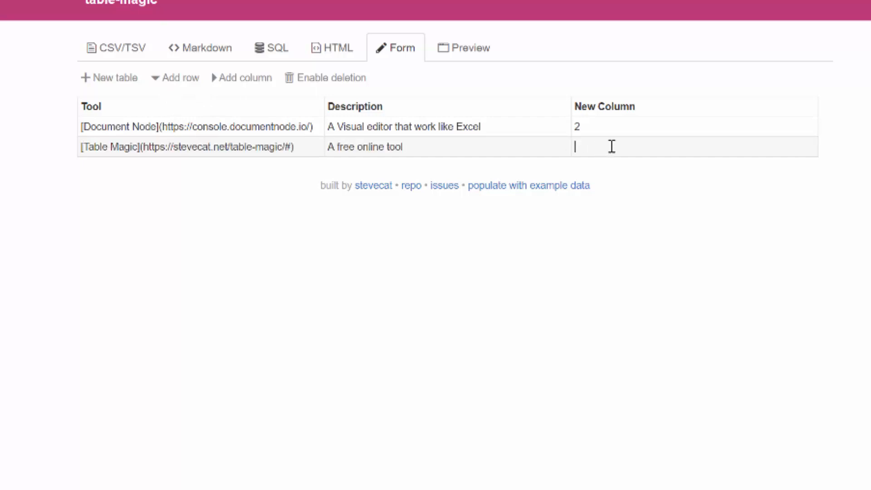
{"action": "left_click", "coordinate": [239, 89]}
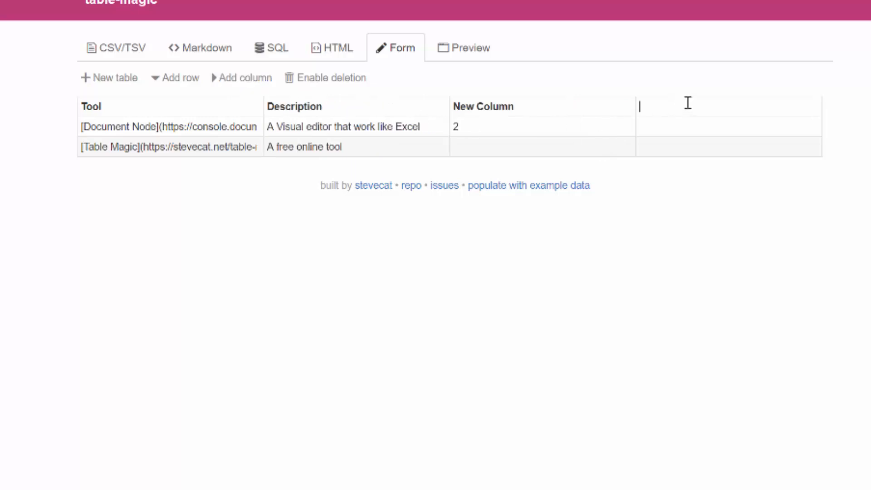
{"action": "type", "text": "Newcolumn 2"}
{"action": "left_click", "coordinate": [716, 130]}
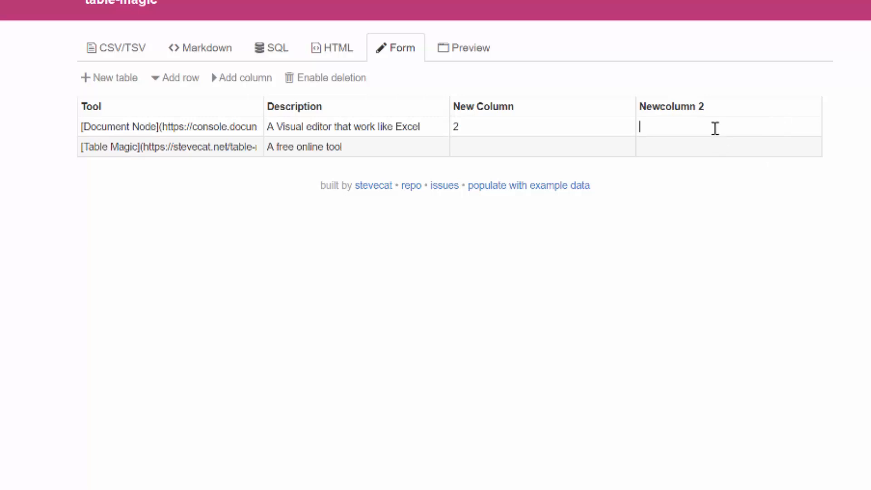
{"action": "left_click", "coordinate": [334, 79]}
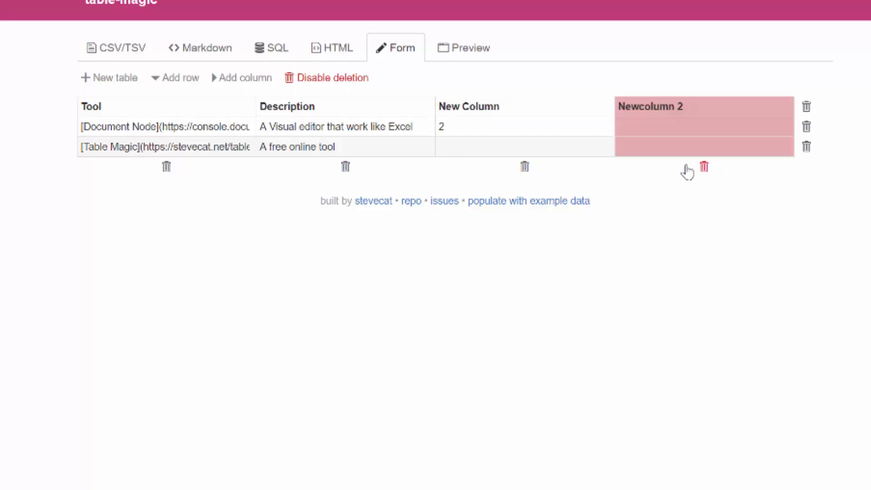
{"action": "left_click", "coordinate": [525, 168]}
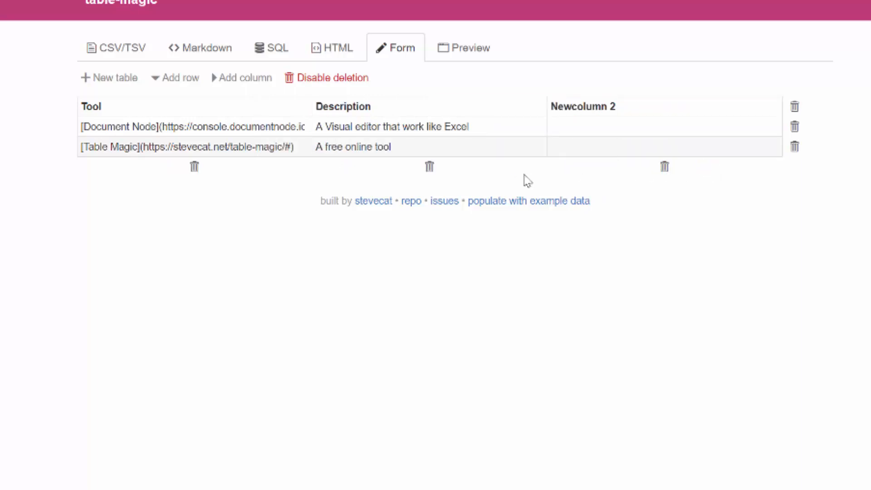
Examine the table's HTML, SQL and Markdown representations in table-magic
{"action": "left_click", "coordinate": [468, 64]}
{"action": "left_click", "coordinate": [336, 51]}
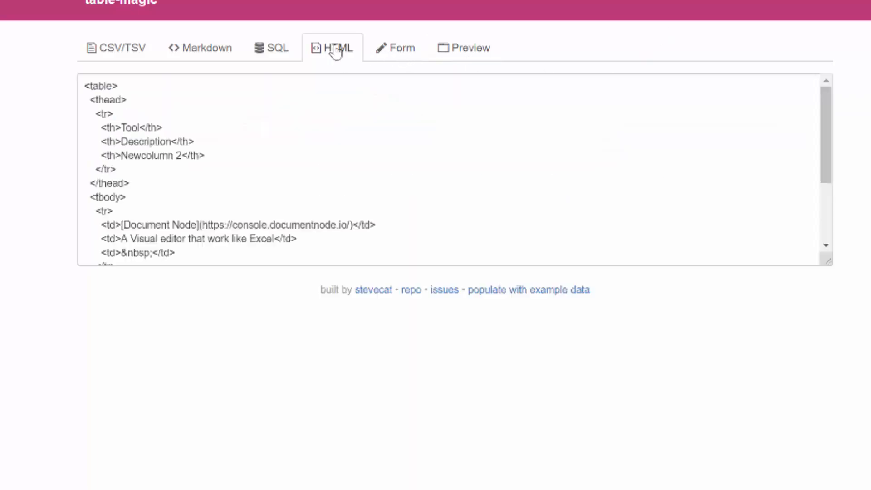
{"action": "left_click", "coordinate": [283, 52]}
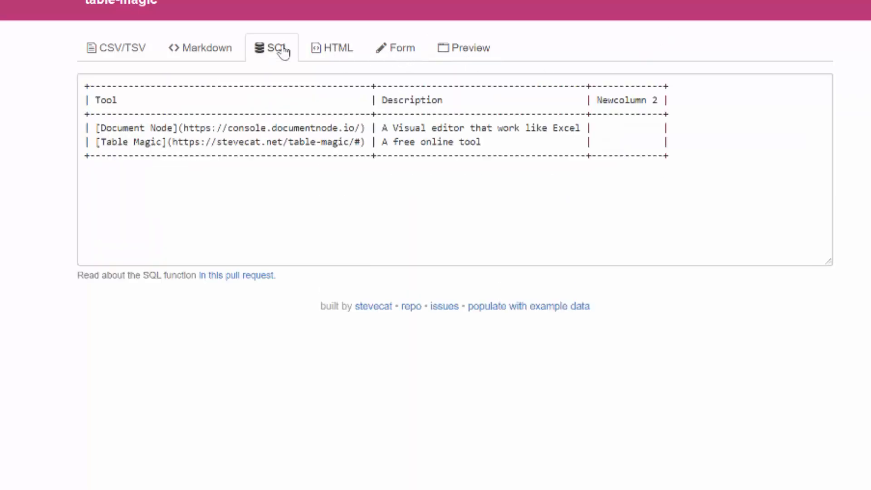
{"action": "left_click", "coordinate": [216, 53]}
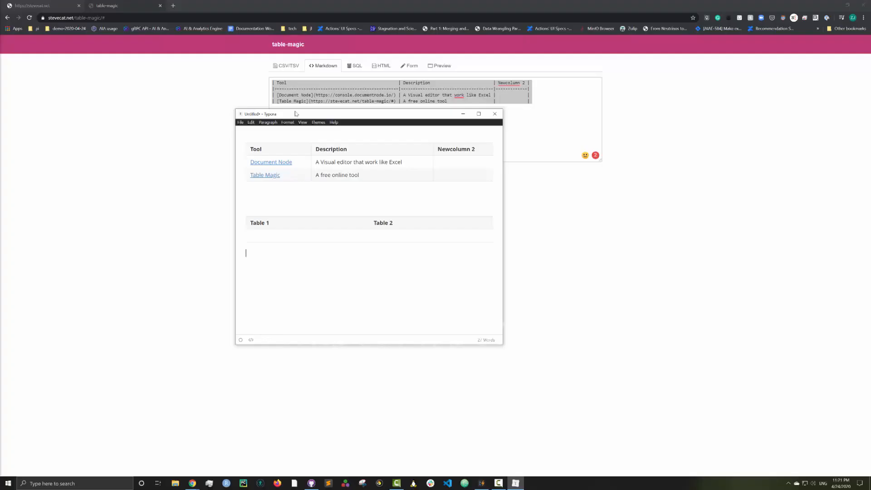
Switch to Typora and tile its window side by side with the table-magic browser window
{"action": "double_click", "coordinate": [295, 113]}
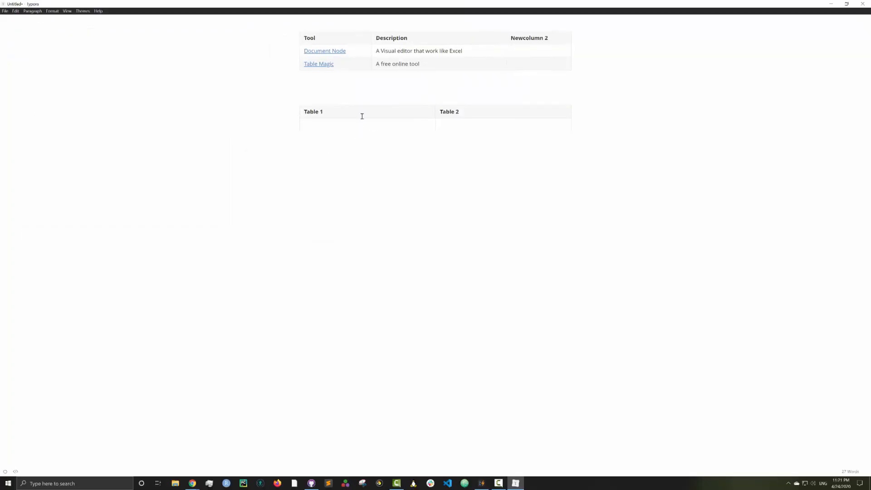
{"action": "left_click_drag", "start_coordinate": [407, 5], "coordinate": [342, 151]}
{"action": "key", "text": "super+Left"}
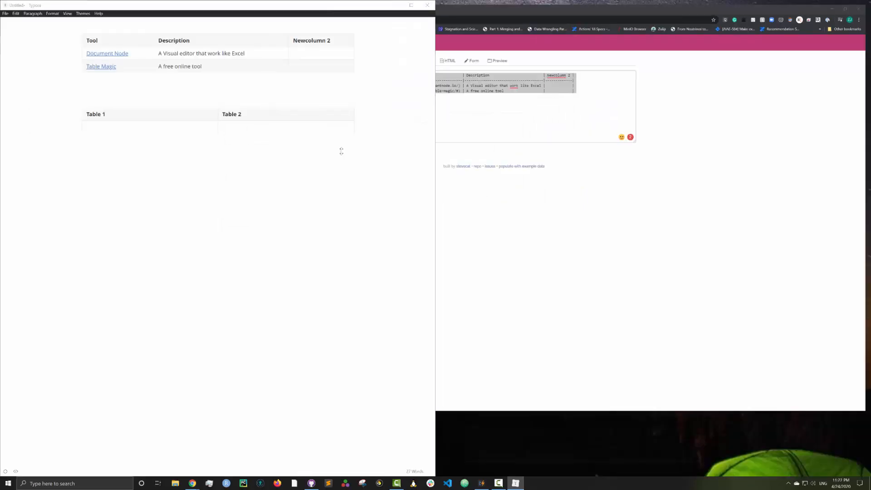
{"action": "left_click", "coordinate": [658, 96]}
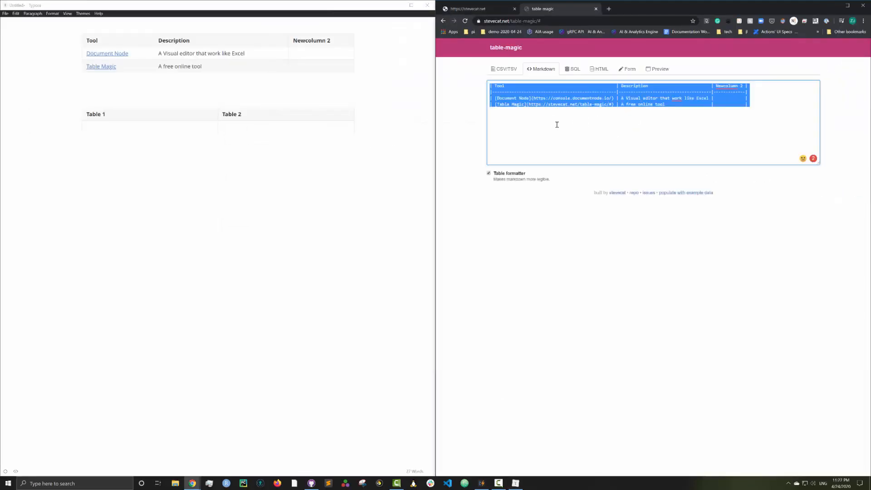
Copy the whole Markdown table from table-magic and paste it over the entire content of the Typora document
{"action": "left_click", "coordinate": [553, 123]}
{"action": "key", "text": "ctrl+a"}
{"action": "left_click", "coordinate": [249, 146]}
{"action": "key", "text": "ctrl+a"}
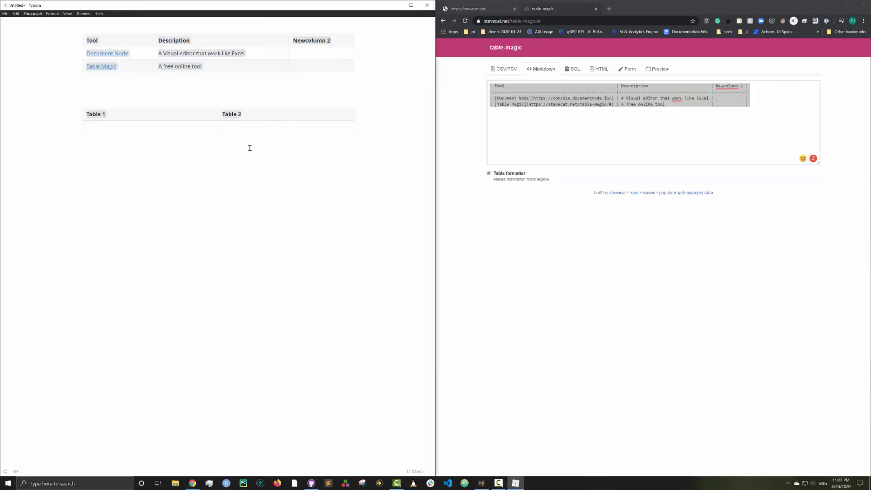
{"action": "key", "text": "ctrl+v"}
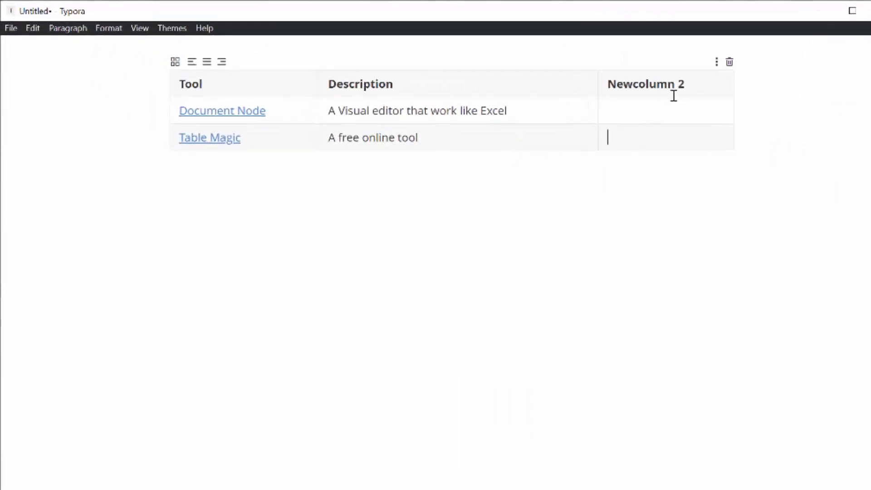
Insert an empty row below the Document Node row in the Typora table
{"action": "left_click", "coordinate": [681, 109]}
{"action": "left_click", "coordinate": [293, 109]}
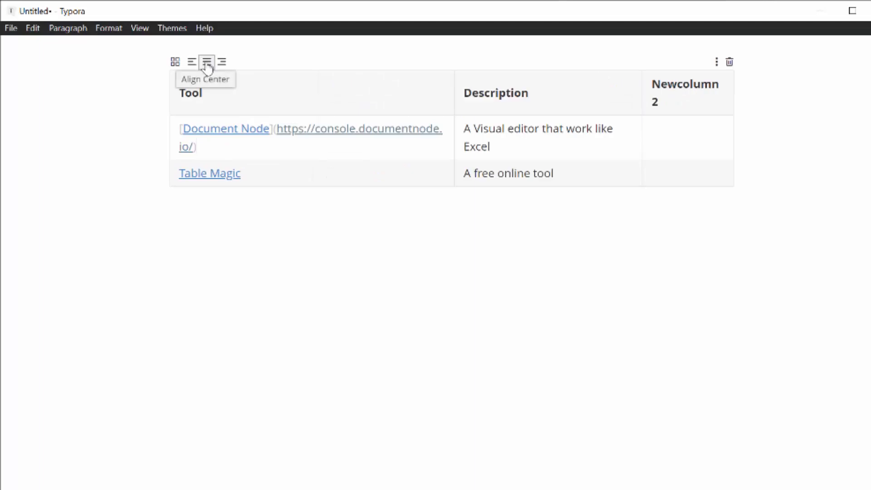
{"action": "left_click", "coordinate": [301, 176]}
{"action": "left_click", "coordinate": [694, 115]}
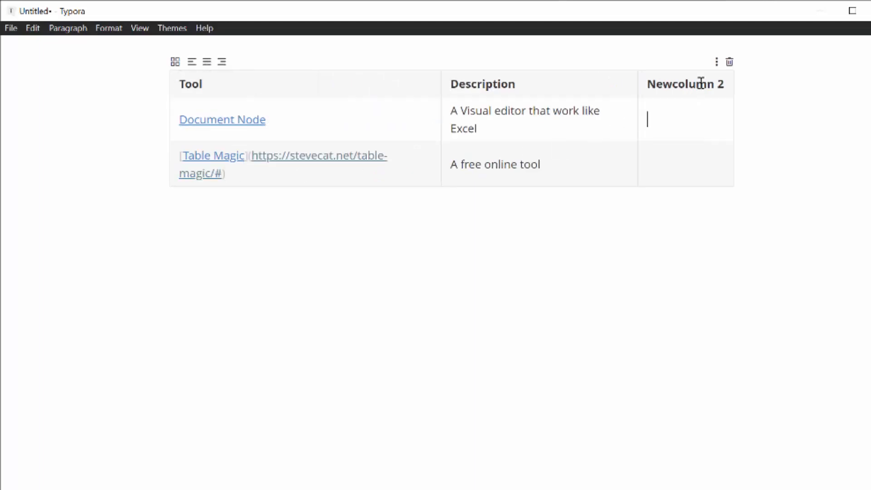
{"action": "left_click", "coordinate": [717, 62]}
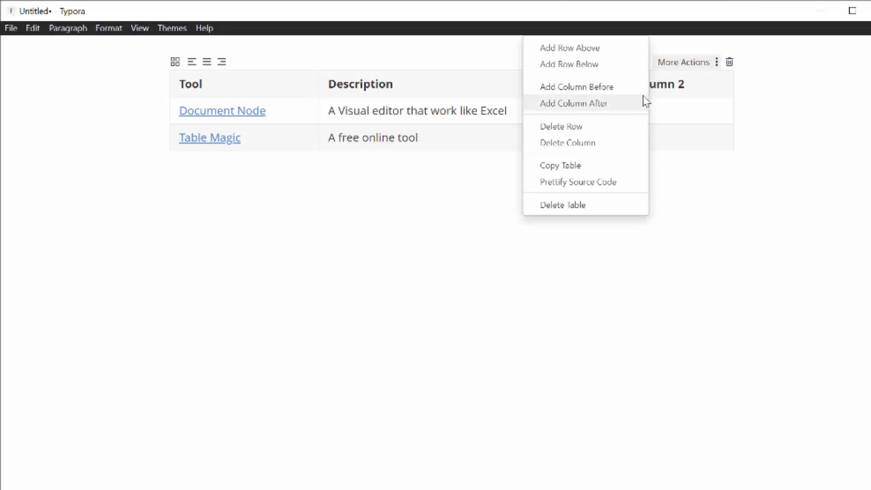
{"action": "left_click", "coordinate": [608, 66]}
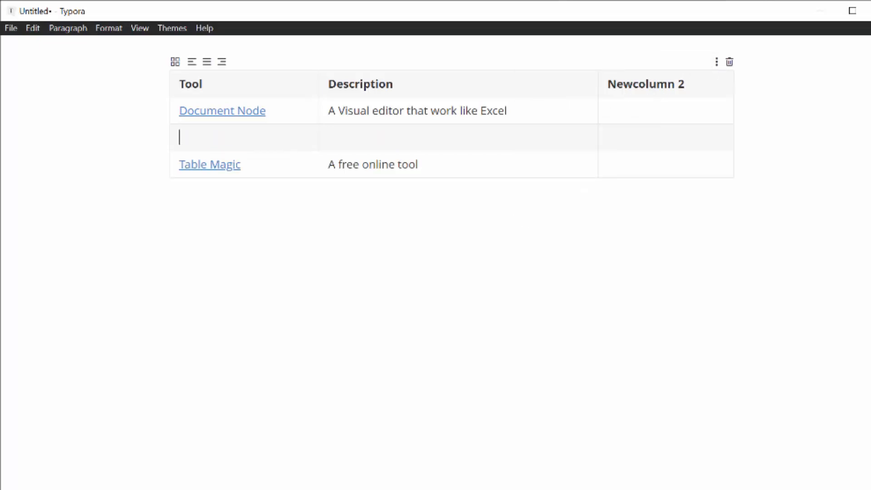
{"action": "left_click", "coordinate": [249, 128]}
{"action": "type", "text": "Typora"}
{"action": "key", "text": "ctrl+k"}
{"action": "left_click", "coordinate": [489, 137]}
{"action": "type", "text": "A "}
{"action": "type", "text": "desc"}
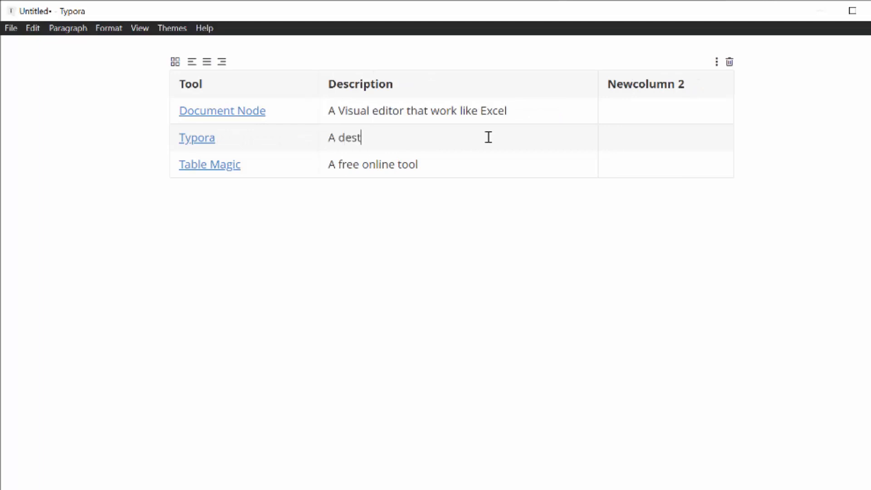
{"action": "key", "text": "BackSpace"}
{"action": "type", "text": "o"}
{"action": "key", "text": "BackSpace"}
{"action": "type", "text": "ktop app available on Windows, Mac, and Linux"}
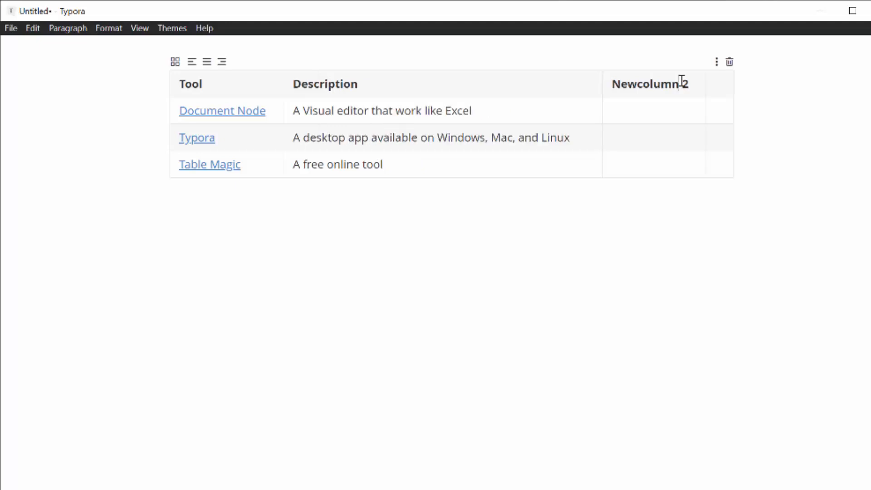
Delete the "Newcolumn 2" column from the Typora table
{"action": "right_click", "coordinate": [681, 82]}
{"action": "mouse_move", "coordinate": [714, 203]}
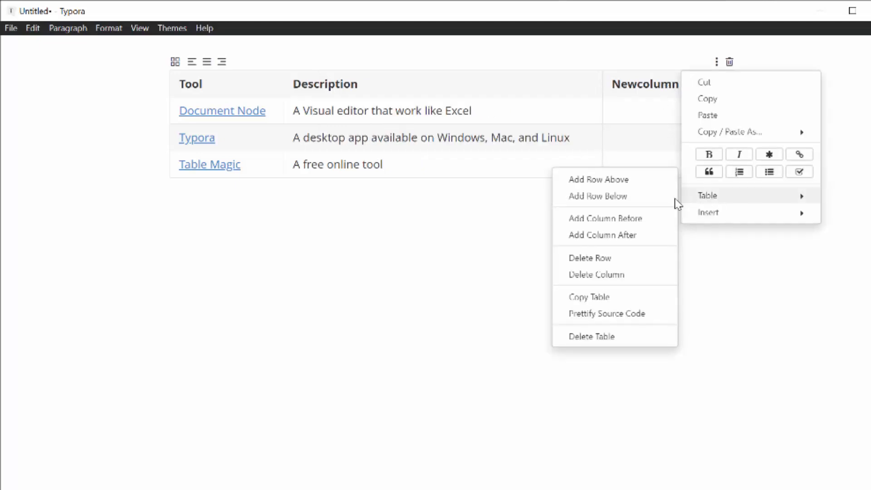
{"action": "left_click", "coordinate": [616, 274]}
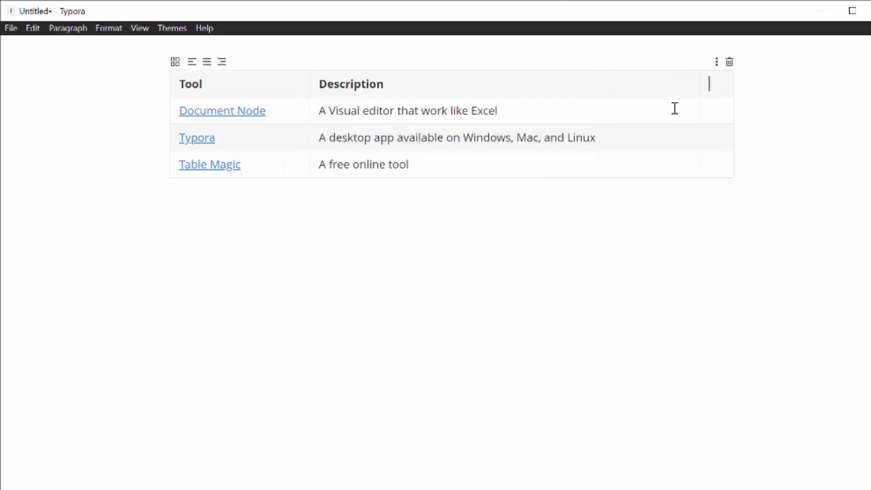
Copy the Typora table as Markdown, replace table-magic's Markdown input with it and preview the table
{"action": "right_click", "coordinate": [707, 79]}
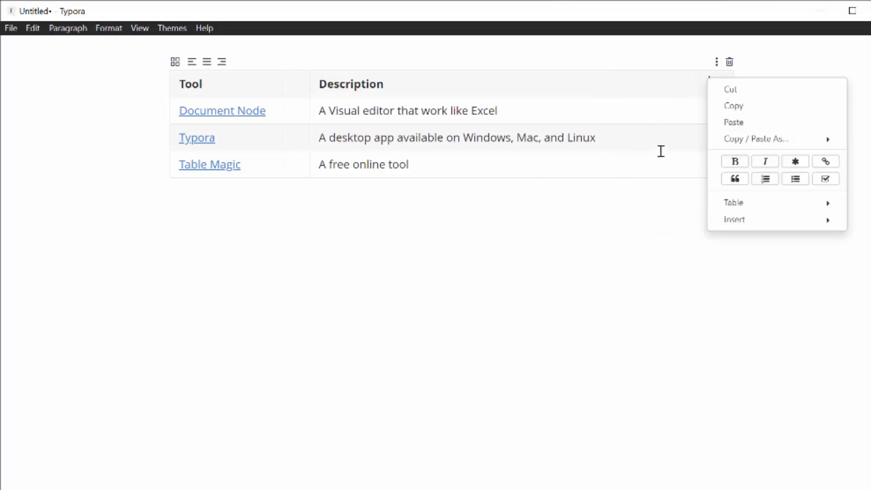
{"action": "mouse_move", "coordinate": [762, 146]}
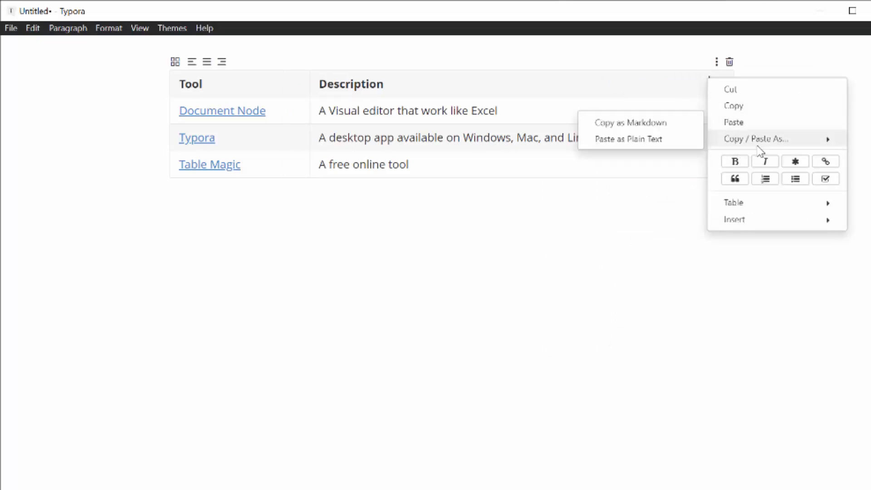
{"action": "left_click", "coordinate": [631, 123]}
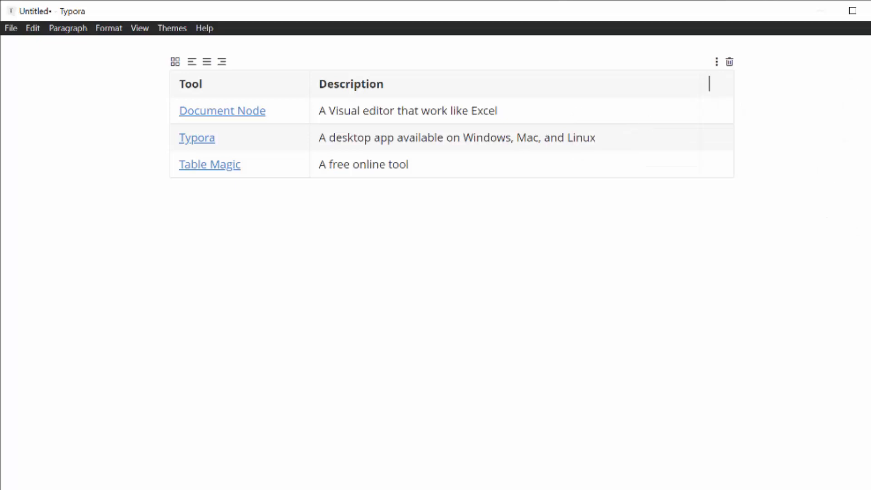
{"action": "left_click", "coordinate": [582, 120]}
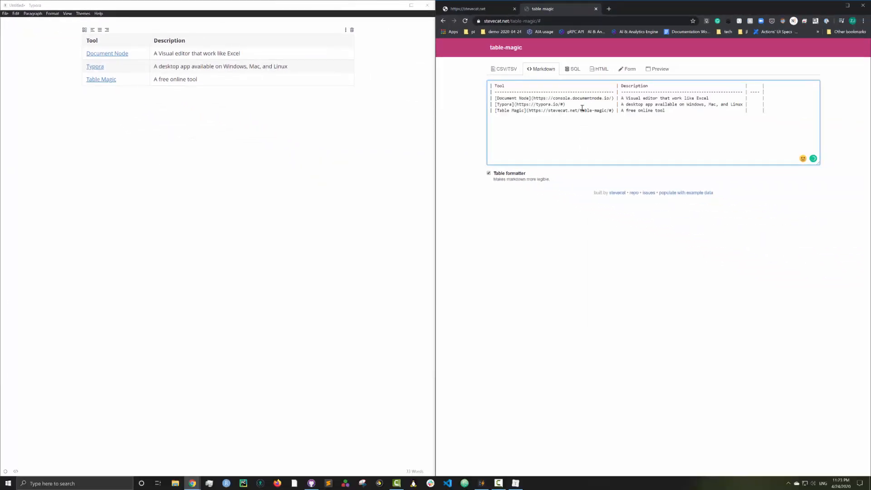
{"action": "left_click", "coordinate": [661, 70]}
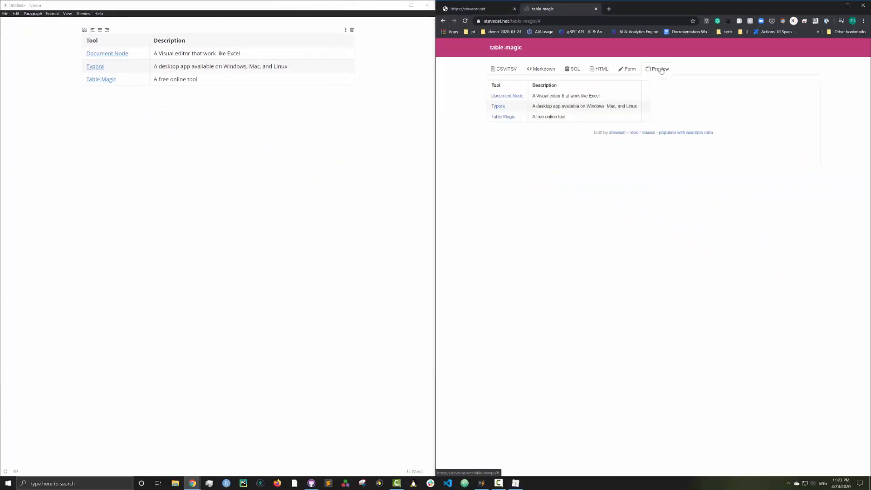
Create a new table with the headers "Column 1" and "Column 2" below the existing one in Typora
{"action": "left_click", "coordinate": [316, 116]}
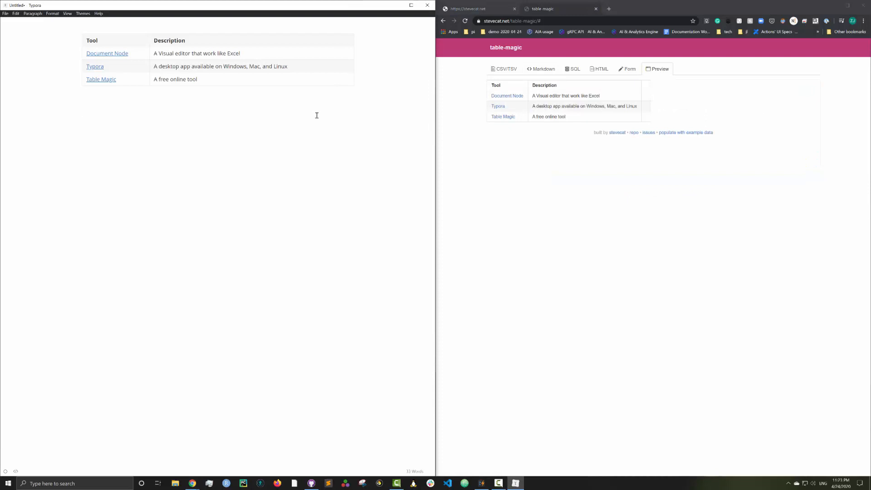
{"action": "type", "text": "| Column 1 | Column 2 |"}
{"action": "key", "text": "Return"}
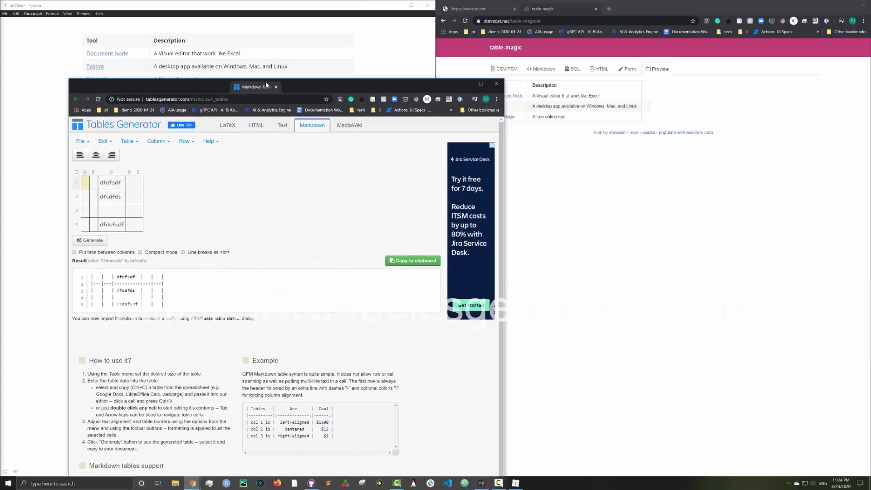
Switch to the Tables Generator Markdown page and tile its window beside the table-magic window
{"action": "left_click_drag", "start_coordinate": [254, 75], "coordinate": [256, 5]}
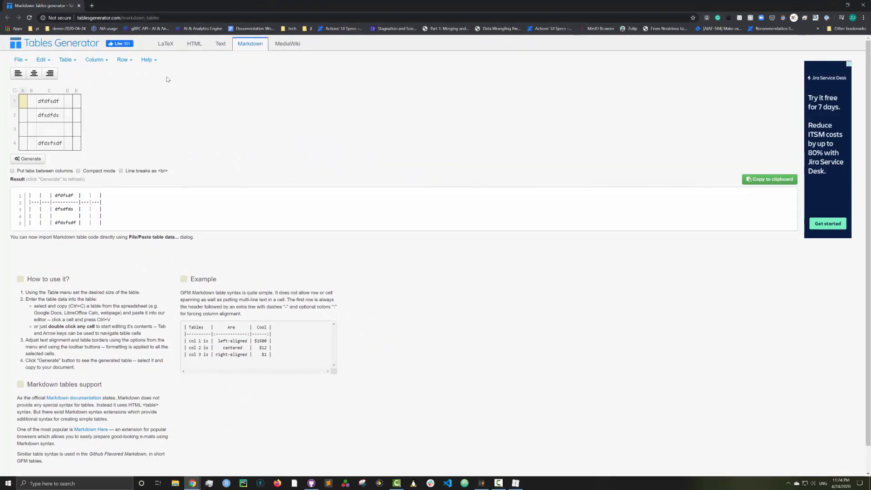
{"action": "left_click_drag", "start_coordinate": [214, 2], "coordinate": [248, 79]}
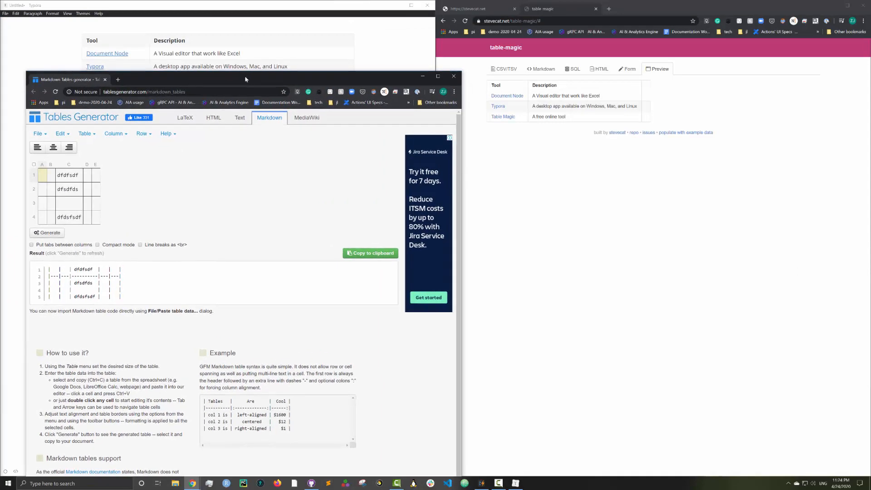
{"action": "key", "text": "super+Left"}
Copy the complete Markdown table from table-magic's Markdown view
{"action": "left_click", "coordinate": [548, 71]}
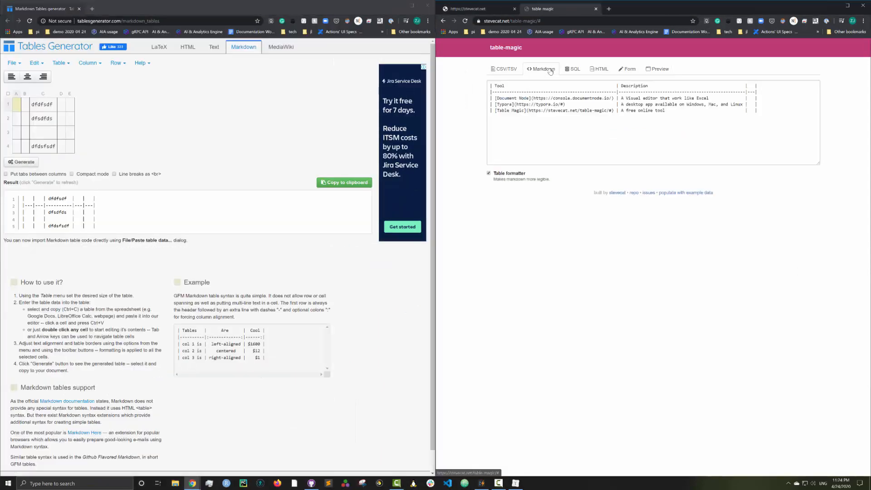
{"action": "left_click", "coordinate": [511, 110]}
{"action": "key", "text": "ctrl+a"}
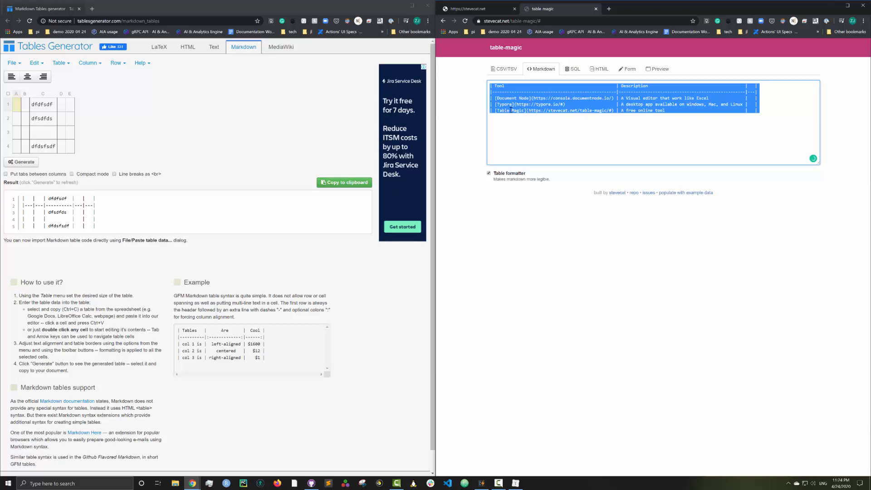
Import the copied Markdown table into Tables Generator as pasted table data, replacing the current table
{"action": "left_click", "coordinate": [407, 5]}
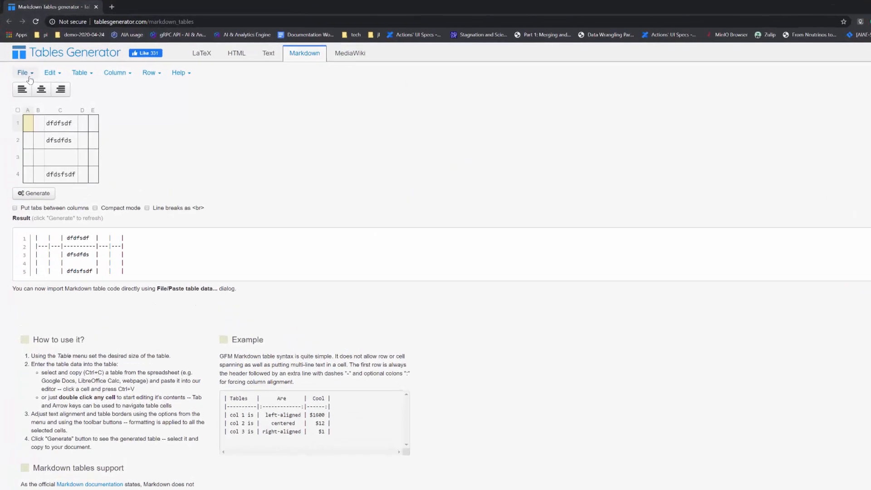
{"action": "left_click", "coordinate": [29, 77]}
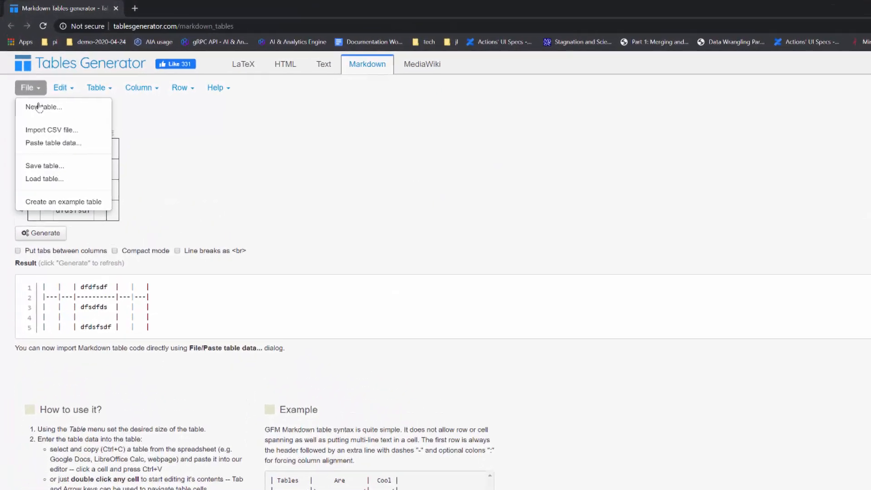
{"action": "left_click", "coordinate": [40, 116]}
{"action": "left_click", "coordinate": [540, 182]}
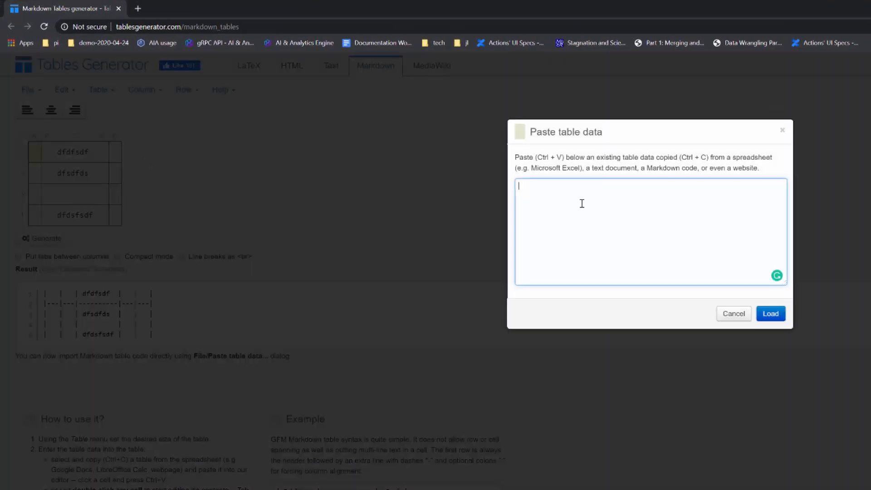
{"action": "key", "text": "ctrl+v"}
{"action": "left_click", "coordinate": [773, 315]}
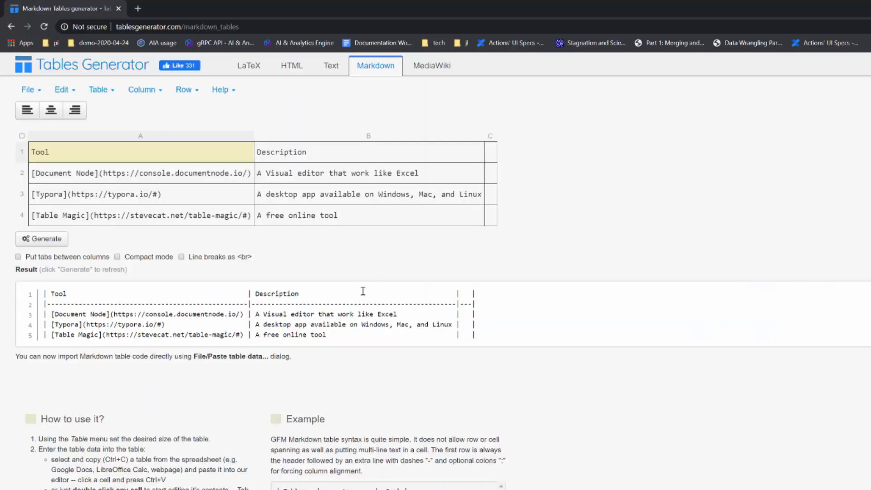
Replace the Document Node description in cell B2 with "ddfdfdfdsfsd"
{"action": "left_click", "coordinate": [312, 157]}
{"action": "left_click", "coordinate": [338, 178]}
{"action": "type", "text": "d"}
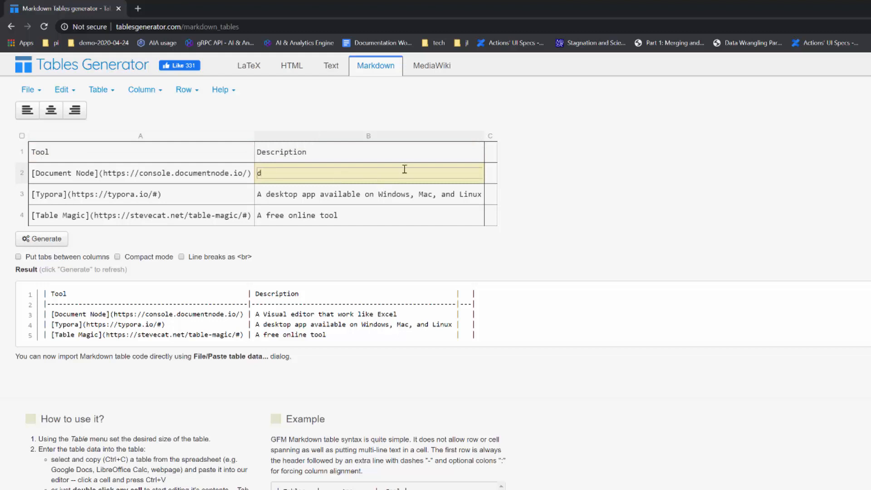
{"action": "type", "text": "dfdfdfdsfsd"}
Highlight the entire Markdown result below the table to examine it, then clear the selection
{"action": "double_click", "coordinate": [408, 317]}
{"action": "key", "text": "ctrl+a"}
{"action": "double_click", "coordinate": [407, 325]}
{"action": "key", "text": "ctrl+a"}
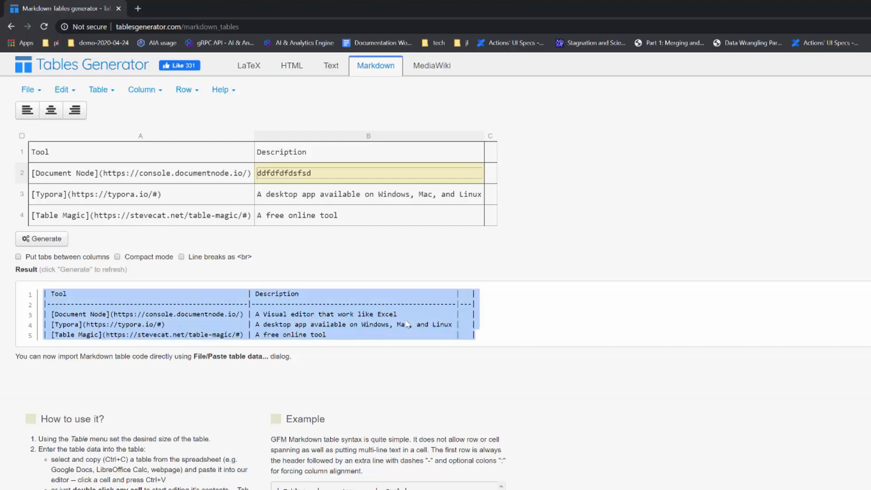
{"action": "left_click", "coordinate": [238, 242]}
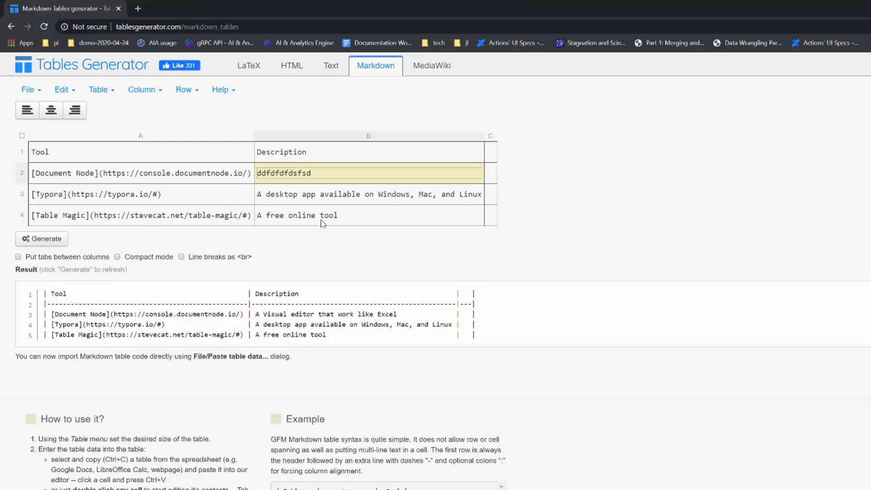
Add a column to the right of the Description column and a row below the Table Magic row
{"action": "left_click", "coordinate": [326, 217]}
{"action": "right_click", "coordinate": [330, 219]}
{"action": "mouse_move", "coordinate": [372, 291]}
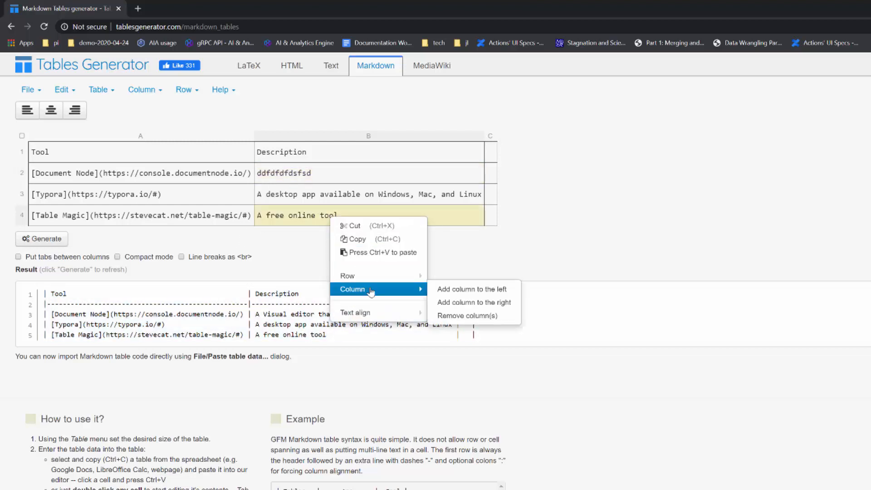
{"action": "left_click", "coordinate": [482, 302]}
{"action": "right_click", "coordinate": [453, 221]}
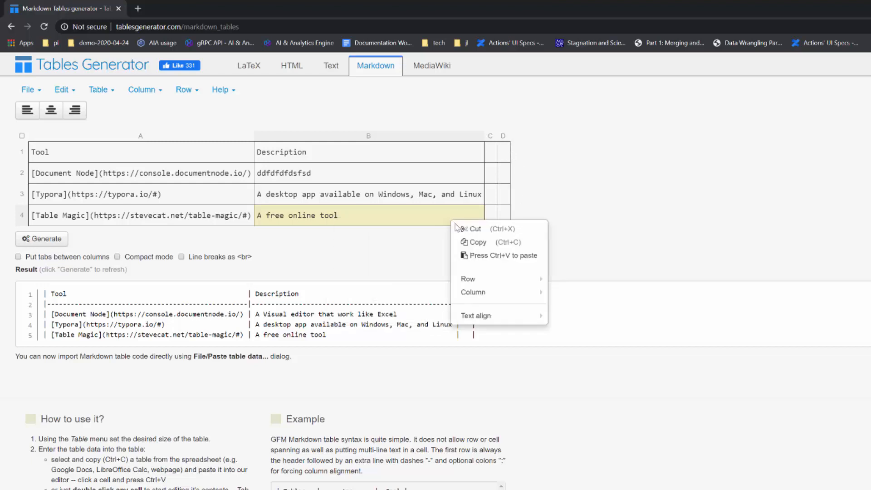
{"action": "mouse_move", "coordinate": [499, 278]}
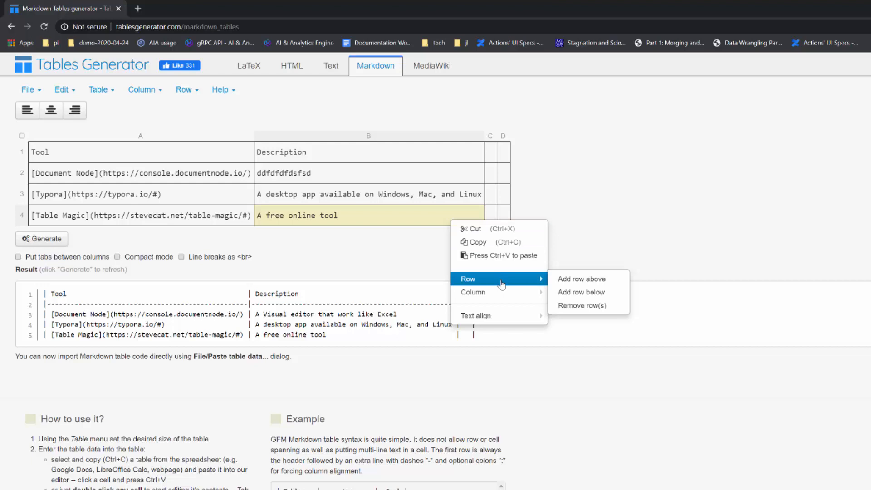
{"action": "left_click", "coordinate": [580, 292]}
{"action": "left_click", "coordinate": [209, 238]}
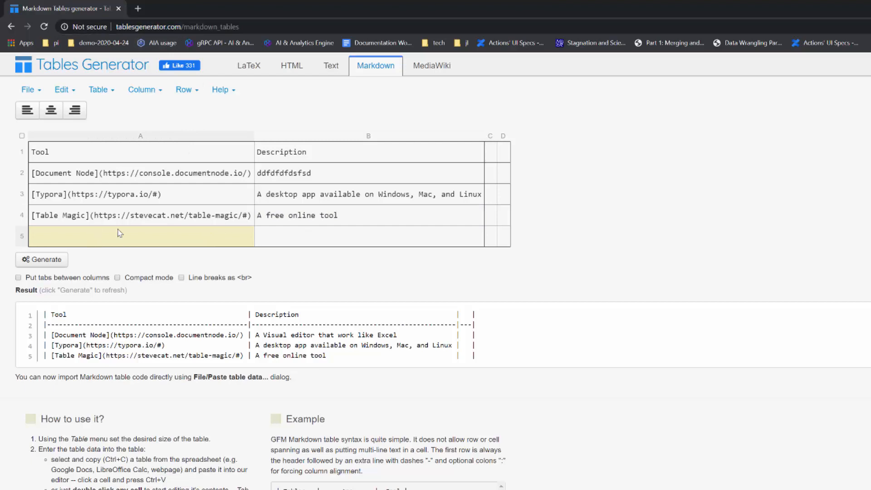
{"action": "type", "text": "[T"}
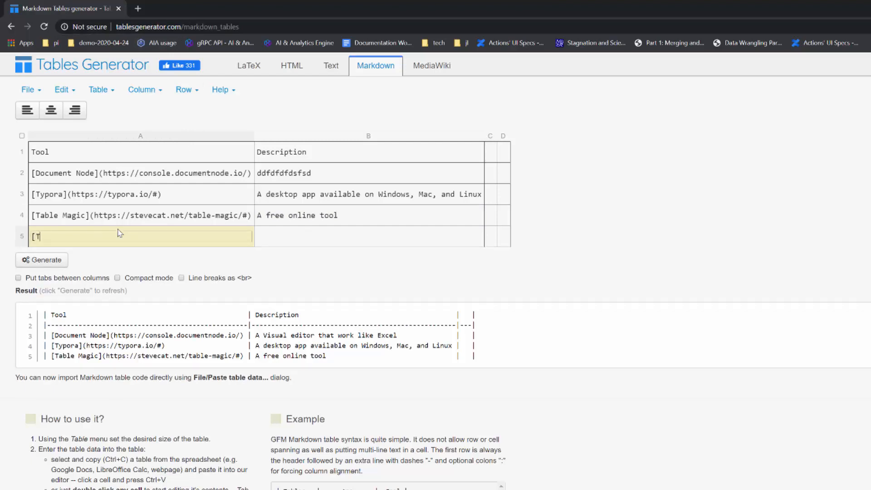
{"action": "type", "text": "Able"}
{"action": "key", "text": "BackSpace"}
{"action": "key", "text": "BackSpace"}
{"action": "key", "text": "BackSpace"}
{"action": "key", "text": "BackSpace"}
{"action": "type", "text": "ables Generator](http://www.tablesgenerator.com/markdown_tables"}
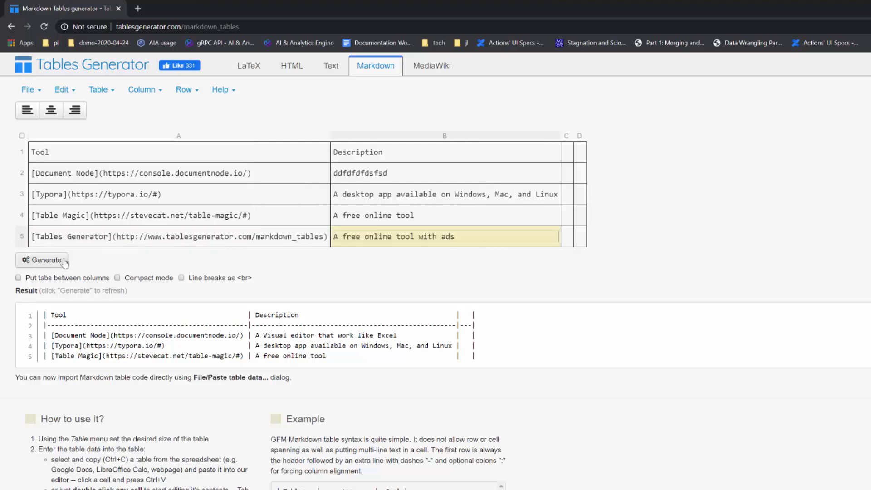
Generate the Markdown for the edited table and highlight the complete result for review
{"action": "left_click", "coordinate": [65, 263]}
{"action": "double_click", "coordinate": [398, 353]}
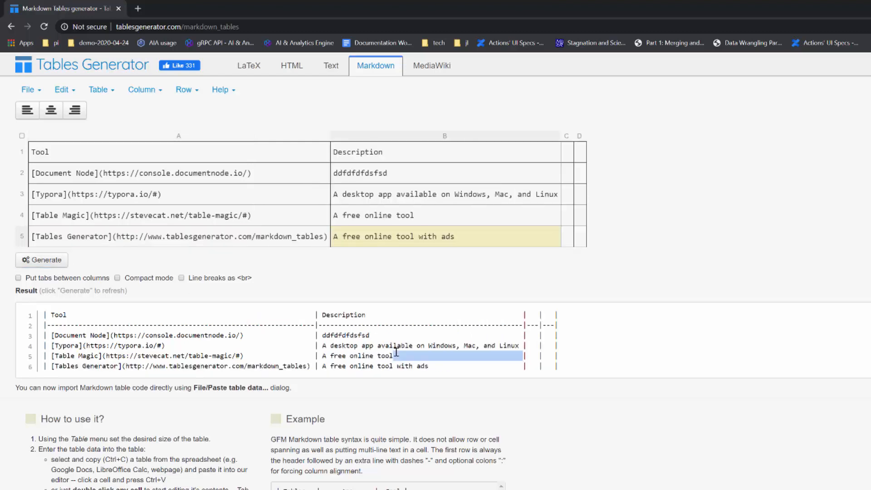
{"action": "key", "text": "ctrl+a"}
{"action": "left_click", "coordinate": [534, 333]}
{"action": "key", "text": "ctrl+a"}
{"action": "left_click", "coordinate": [533, 334]}
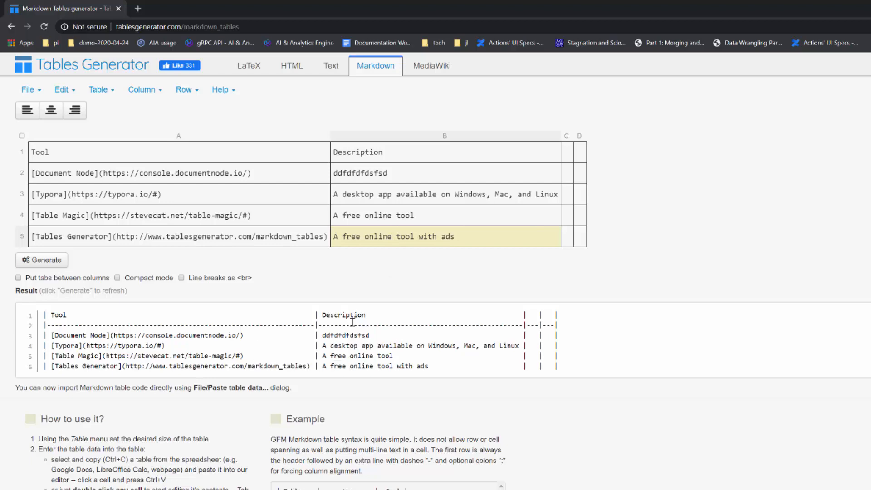
Merge the TableFlip page into the Tables Generator browser window as a tab and look over the page
{"action": "left_click_drag", "start_coordinate": [81, 179], "coordinate": [271, 179]}
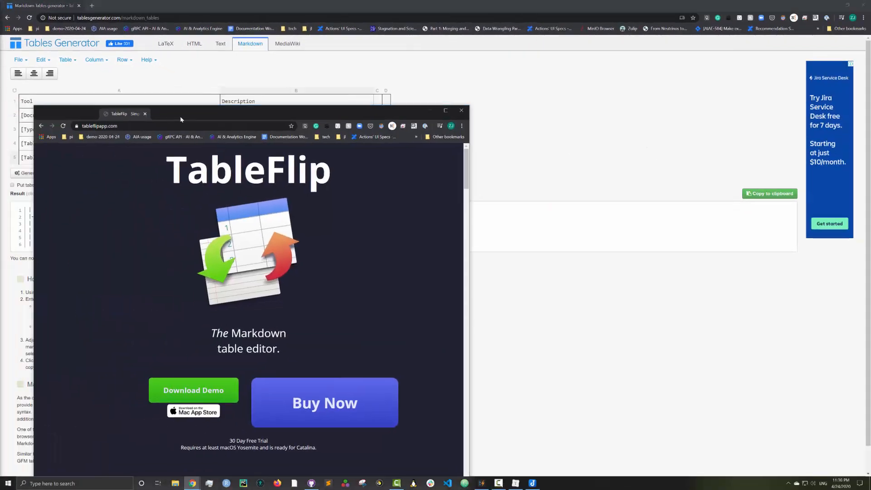
{"action": "left_click_drag", "start_coordinate": [181, 120], "coordinate": [182, 8]}
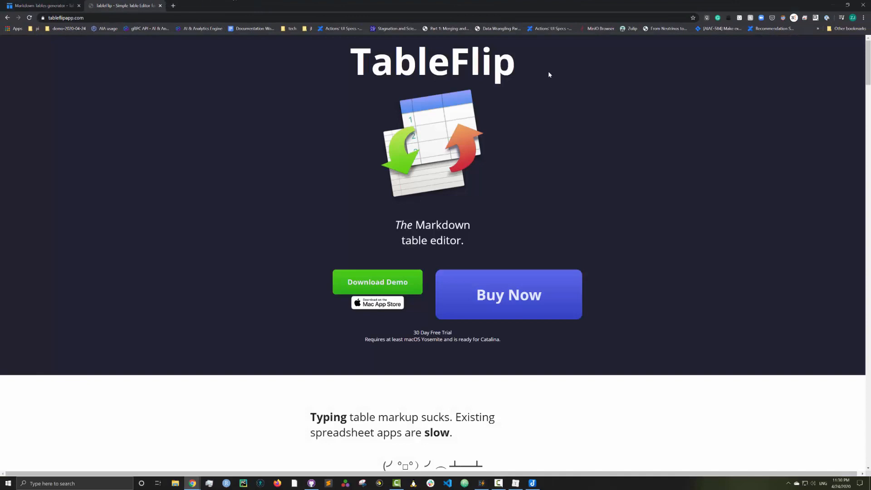
{"action": "scroll", "coordinate": [556, 130], "scroll_direction": "down", "scroll_amount": 2}
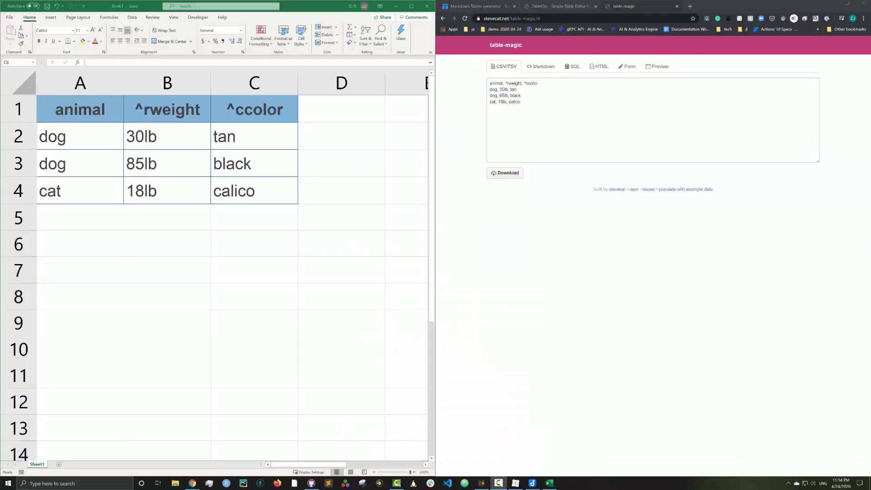
Show the "Copy Table in Excel and Paste as a Markdown Table" page beside Excel and copy cells A1:C4 of the animal table
{"action": "key", "text": "alt+Tab"}
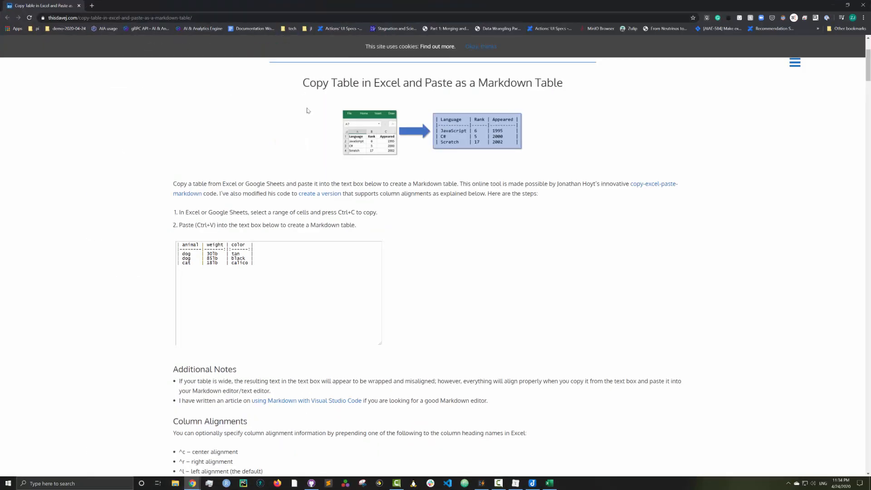
{"action": "double_click", "coordinate": [400, 9]}
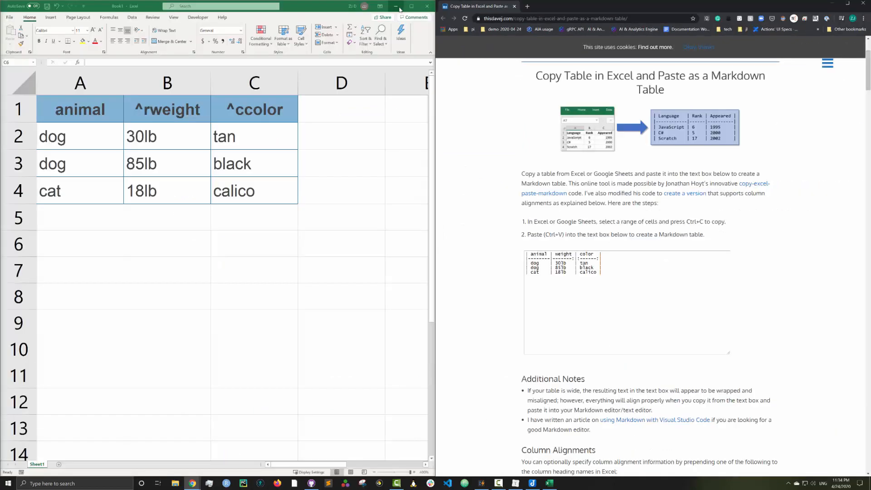
{"action": "left_click_drag", "start_coordinate": [273, 192], "coordinate": [85, 109]}
{"action": "key", "text": "ctrl+c"}
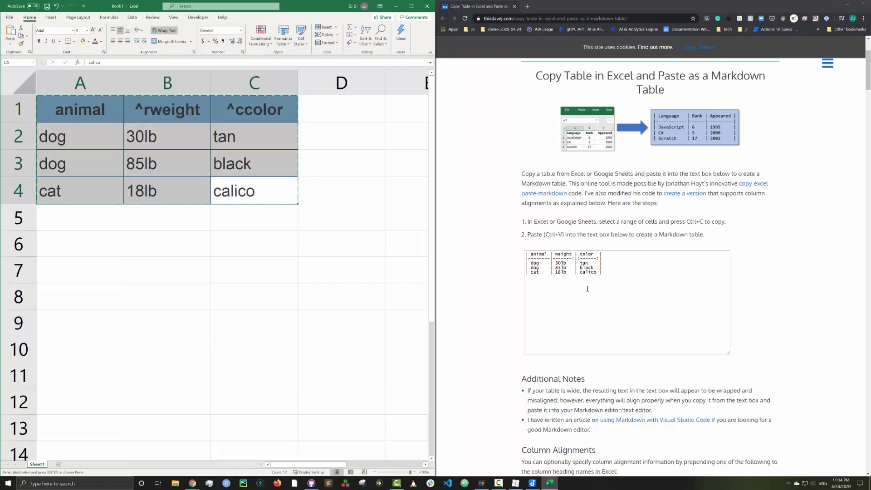
Replace the contents of the web page's conversion box with the copied Excel table
{"action": "left_click", "coordinate": [649, 277]}
{"action": "key", "text": "ctrl+a"}
{"action": "key", "text": "BackSpace"}
{"action": "key", "text": "ctrl+v"}
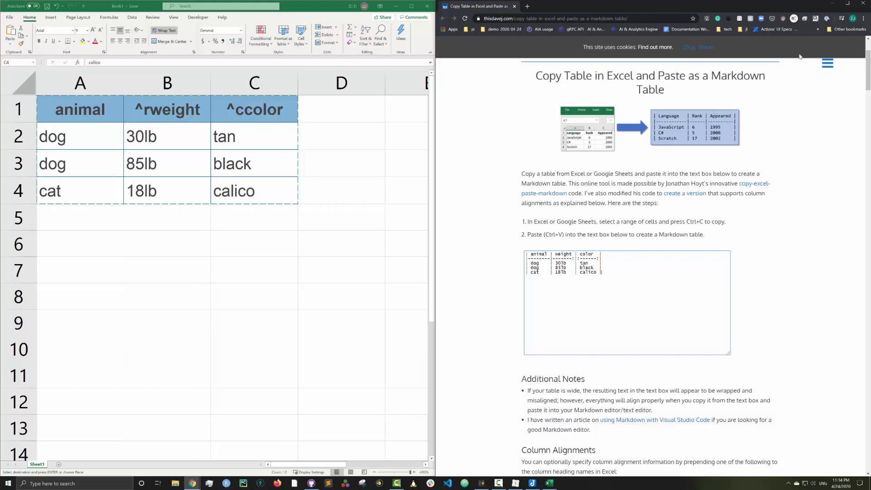
Right-align the weights in B2:B4 and centre the colors in C2:C4 in Excel
{"action": "left_click", "coordinate": [169, 126]}
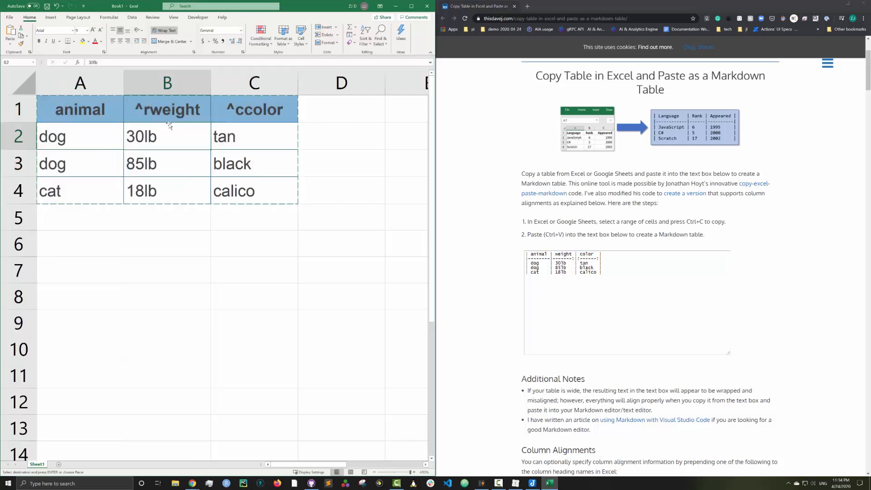
{"action": "left_click_drag", "start_coordinate": [157, 135], "coordinate": [150, 191]}
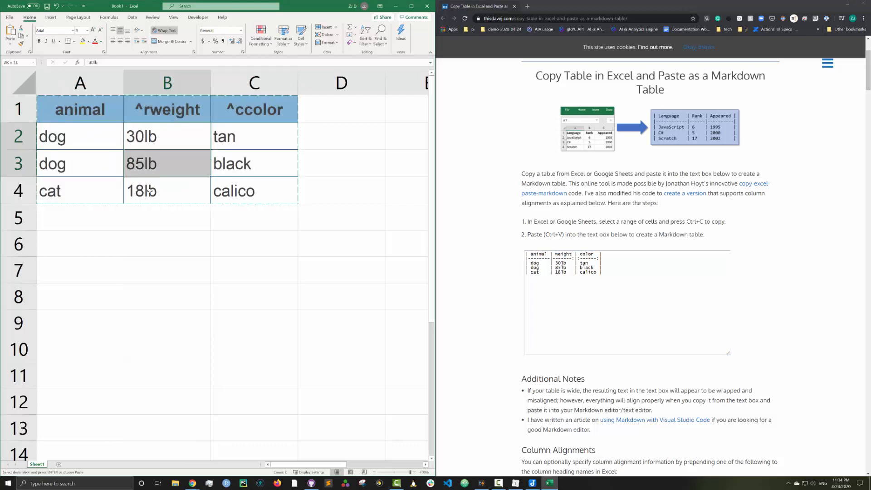
{"action": "left_click", "coordinate": [127, 41]}
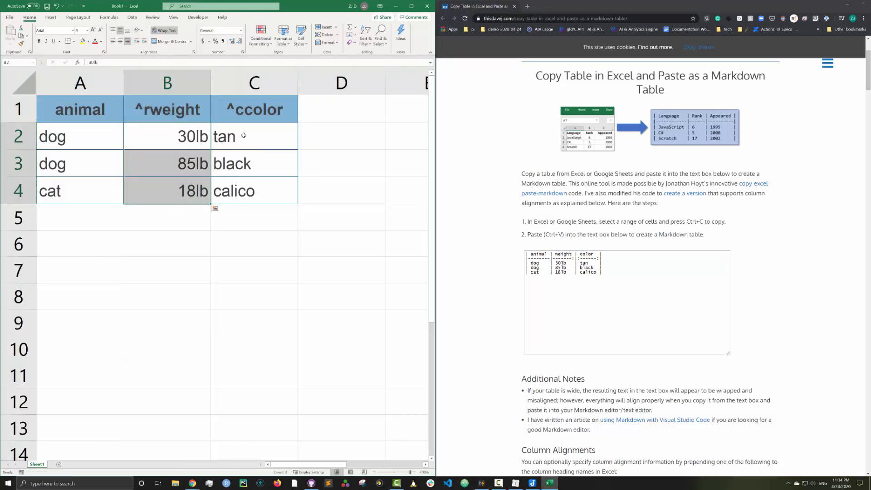
{"action": "left_click_drag", "start_coordinate": [244, 135], "coordinate": [41, 109]}
{"action": "left_click", "coordinate": [120, 41]}
Copy the realigned Excel table A1:C4 and convert it again in the page's cleared text box
{"action": "left_click", "coordinate": [233, 264]}
{"action": "key", "text": "ctrl+c"}
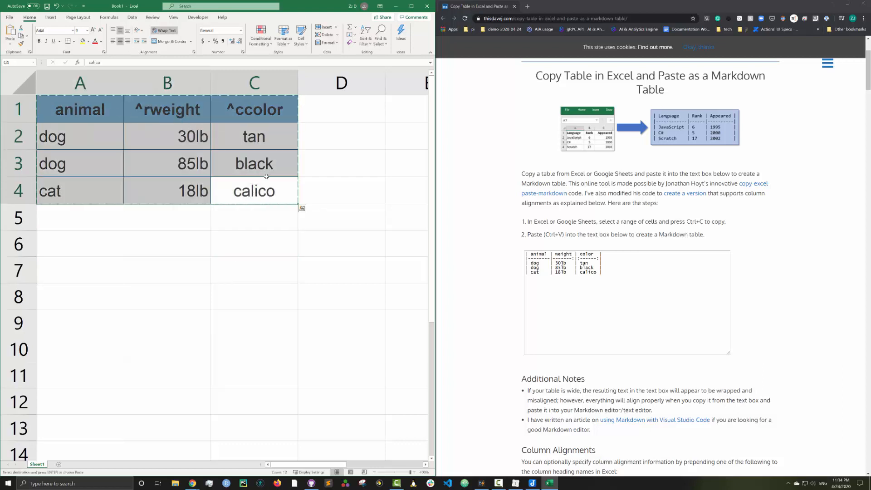
{"action": "left_click", "coordinate": [634, 273]}
{"action": "key", "text": "ctrl+a"}
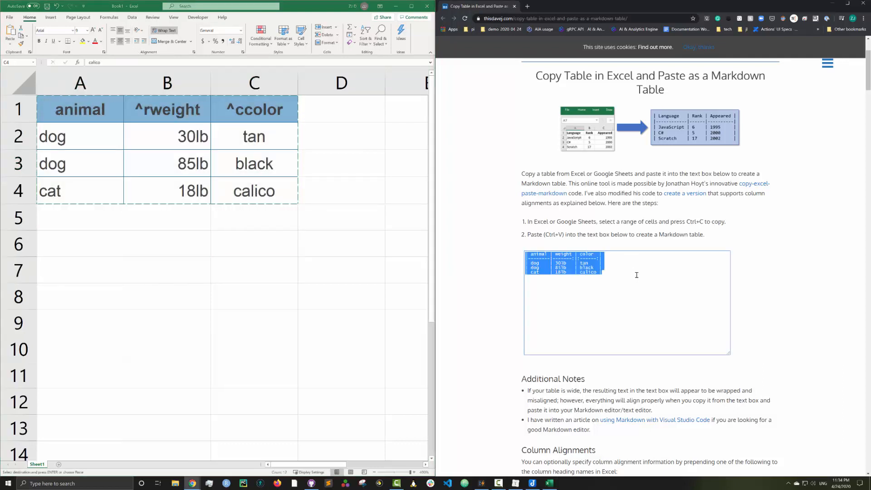
{"action": "key", "text": "BackSpace"}
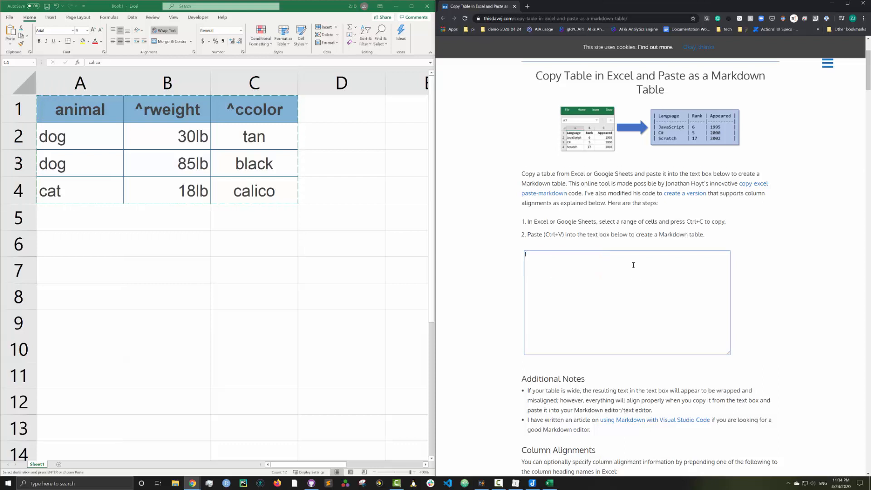
{"action": "key", "text": "ctrl+v"}
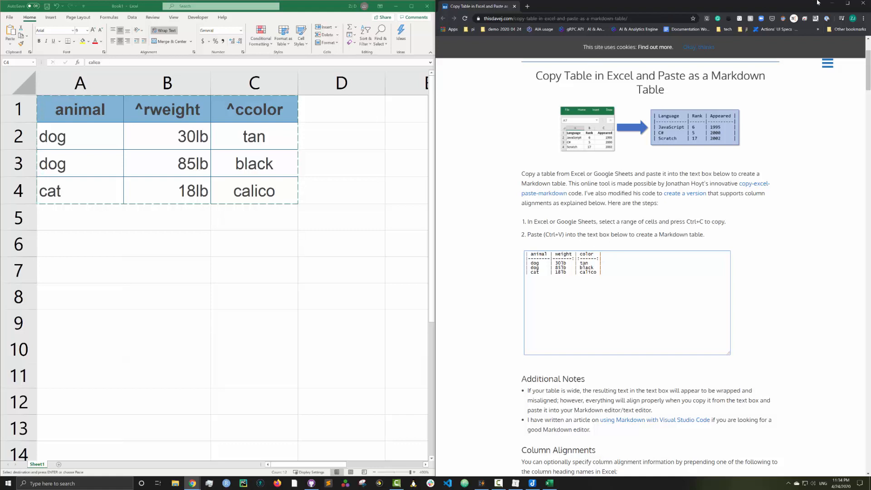
Switch to table-magic, replace its CSV/TSV input with the copied Excel table and show it as Markdown
{"action": "left_click", "coordinate": [833, 3]}
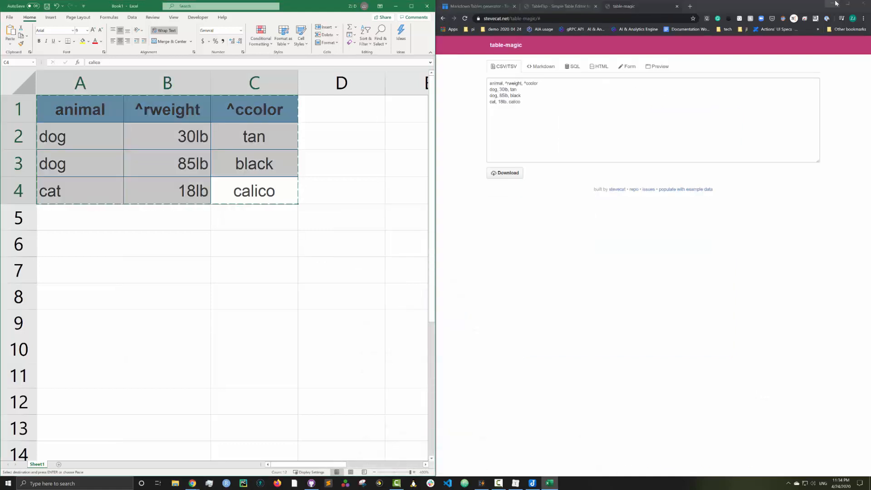
{"action": "left_click", "coordinate": [571, 99]}
{"action": "key", "text": "ctrl+a"}
{"action": "key", "text": "BackSpace"}
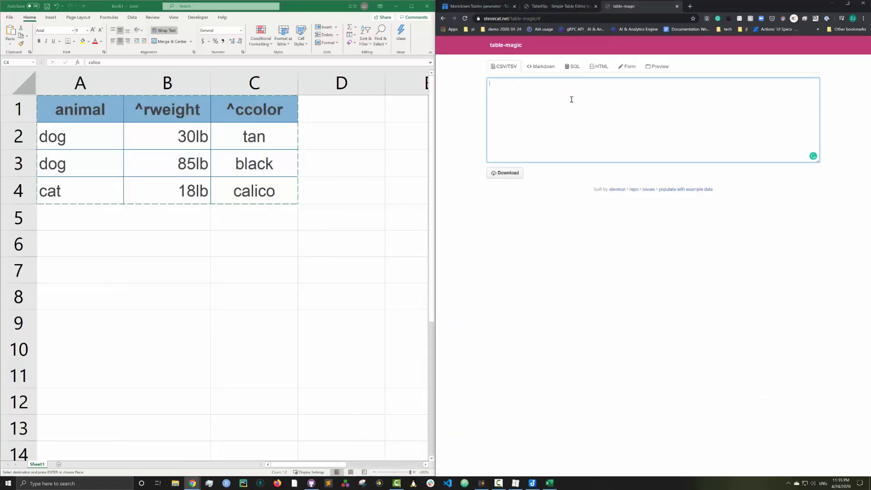
{"action": "type", "text": "animal\t^rweight\t^ccolor dog\t30lb\ttan dog\t85lb\tblack cat\t18lb\tcalico"}
{"action": "left_click", "coordinate": [545, 69]}
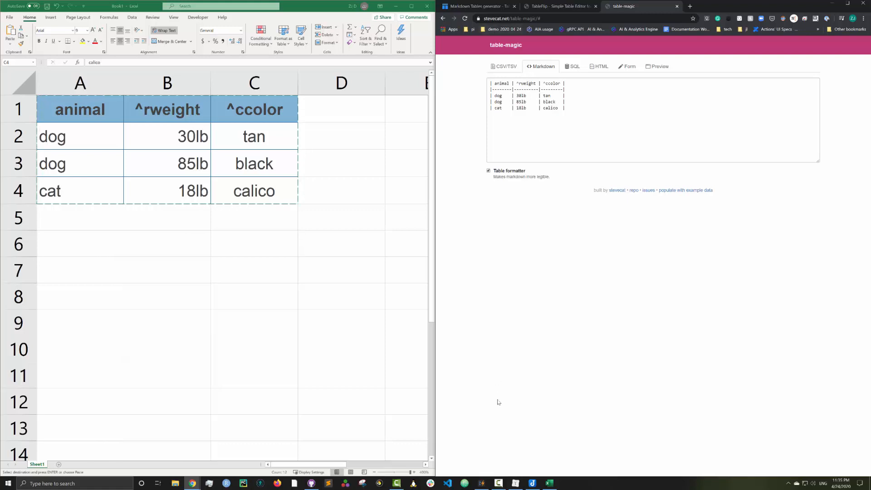
Switch to Typora, paste the copied Excel table below the existing tables and select its body cells
{"action": "left_click", "coordinate": [515, 483]}
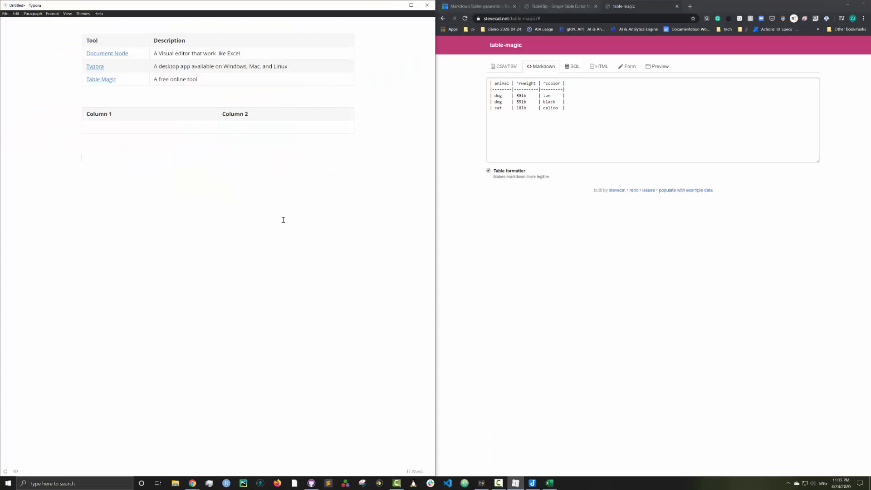
{"action": "type", "text": "animal\t^rweight\t^ccolor dog\t30lb\ttan dog\t85lb\tblack cat\t18lb\tcalico"}
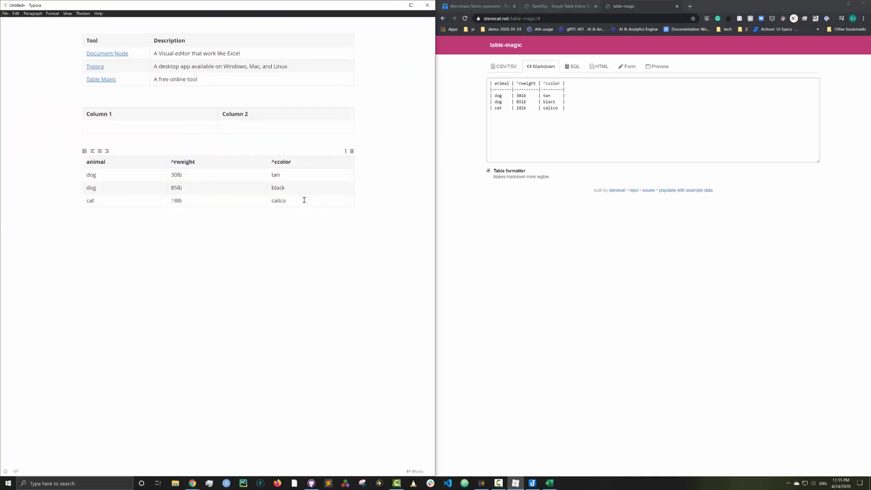
{"action": "left_click_drag", "start_coordinate": [305, 201], "coordinate": [157, 168]}
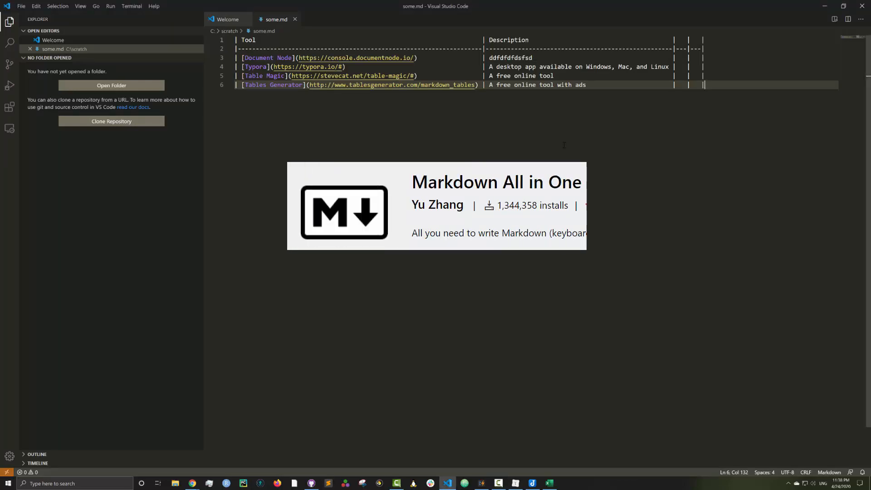
In Visual Studio Code, search the extensions for "markdown" and install Markdown All in One
{"action": "key", "text": "ctrl+shift+p"}
{"action": "type", "text": "install"}
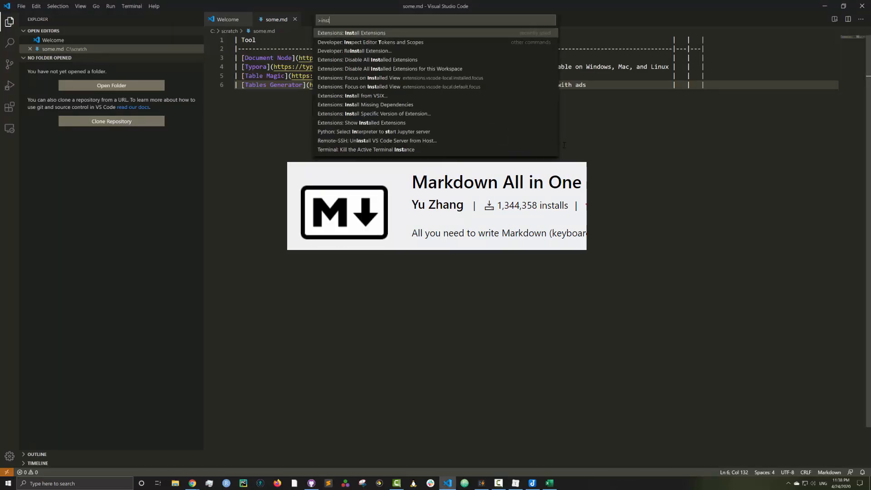
{"action": "key", "text": "Return"}
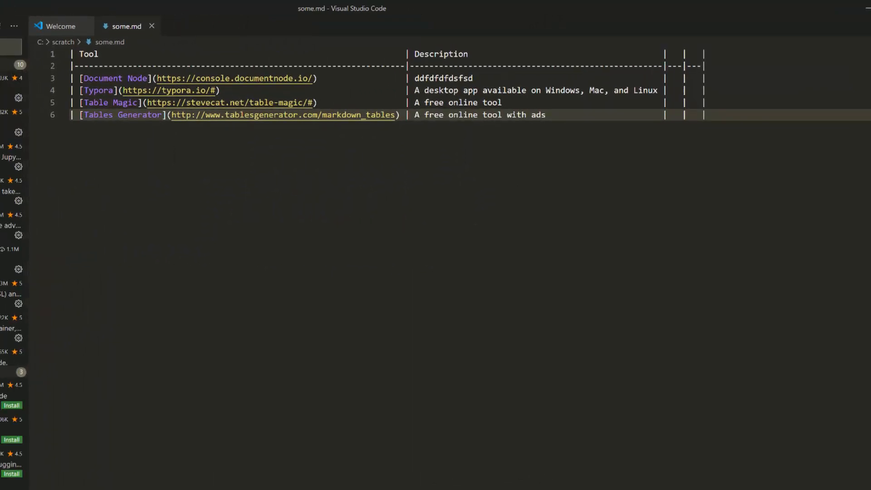
{"action": "type", "text": "markdown"}
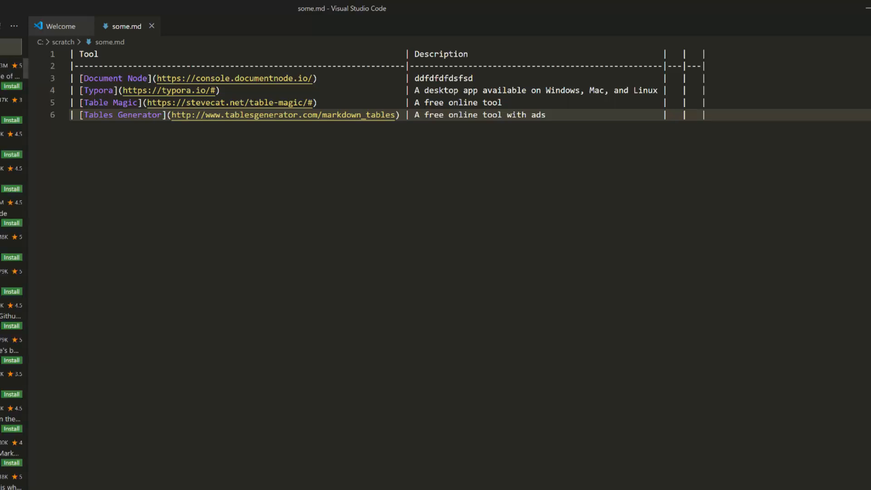
{"action": "left_click", "coordinate": [13, 77]}
{"action": "left_click", "coordinate": [11, 86]}
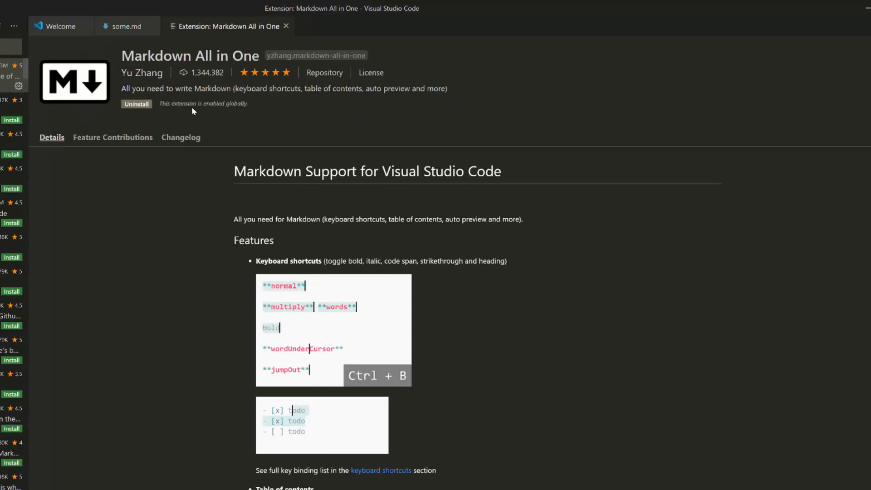
In some.md, delete part of the padding spaces after the Document Node and Typora links to misalign the table
{"action": "left_click", "coordinate": [121, 27]}
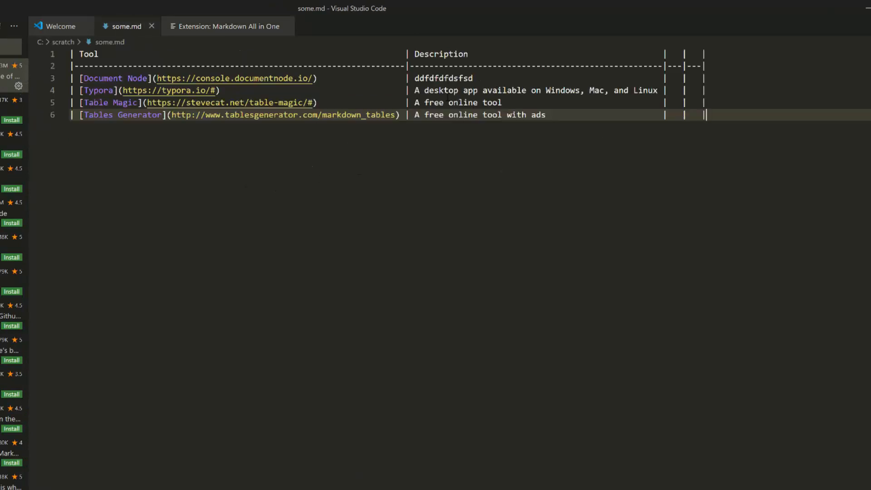
{"action": "left_click", "coordinate": [389, 78]}
{"action": "key", "text": "BackSpace"}
{"action": "key", "text": "BackSpace"}
{"action": "key", "text": "BackSpace"}
{"action": "key", "text": "BackSpace"}
{"action": "key", "text": "BackSpace"}
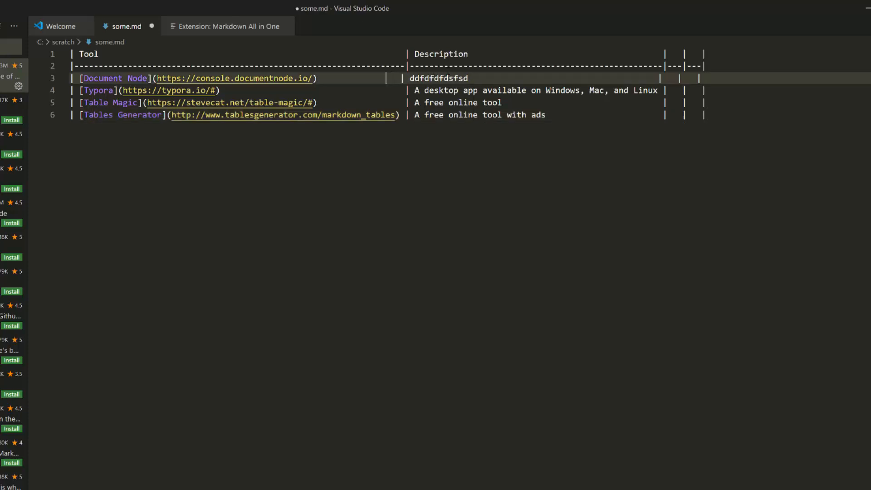
{"action": "key", "text": "BackSpace"}
{"action": "key", "text": "BackSpace"}
{"action": "key", "text": "BackSpace"}
{"action": "key", "text": "BackSpace"}
{"action": "key", "text": "BackSpace"}
{"action": "key", "text": "Down"}
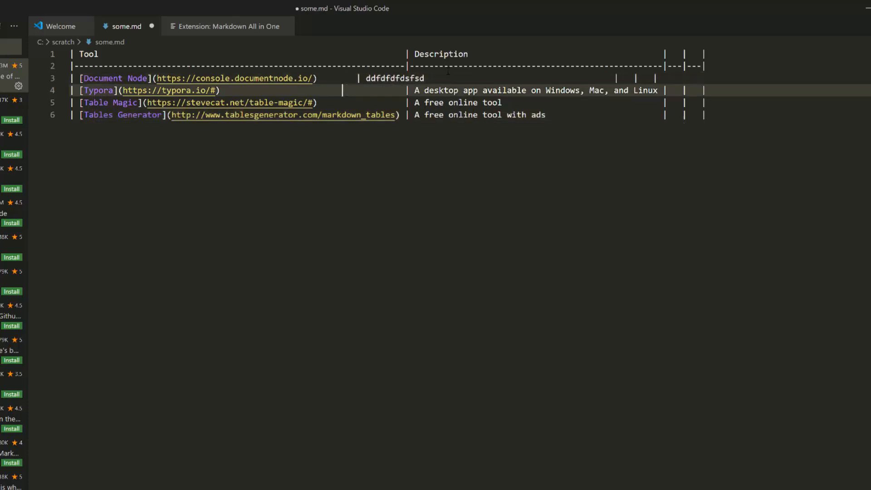
{"action": "key", "text": "Delete"}
{"action": "key", "text": "Delete"}
{"action": "key", "text": "Delete"}
{"action": "key", "text": "Delete"}
{"action": "key", "text": "Delete"}
{"action": "key", "text": "Delete"}
{"action": "key", "text": "Right"}
Shorten the Document Node description to "d" and format the document to realign the table
{"action": "key", "text": "Up"}
{"action": "key", "text": "Right"}
{"action": "key", "text": "Right"}
{"action": "key", "text": "Right"}
{"action": "key", "text": "Right"}
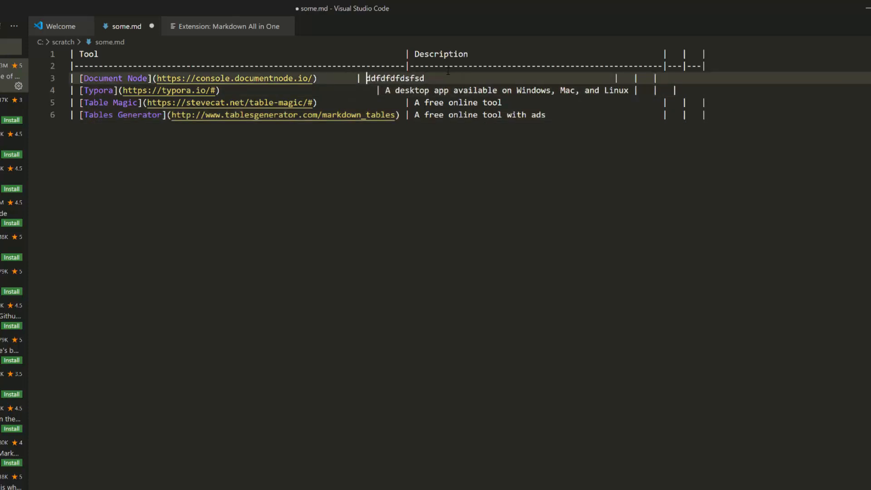
{"action": "key", "text": "Delete"}
{"action": "key", "text": "Delete"}
{"action": "key", "text": "Delete"}
{"action": "key", "text": "Delete"}
{"action": "key", "text": "Delete"}
{"action": "key", "text": "Delete"}
{"action": "key", "text": "Delete"}
{"action": "key", "text": "Delete"}
{"action": "key", "text": "Delete"}
{"action": "key", "text": "Delete"}
{"action": "key", "text": "Delete"}
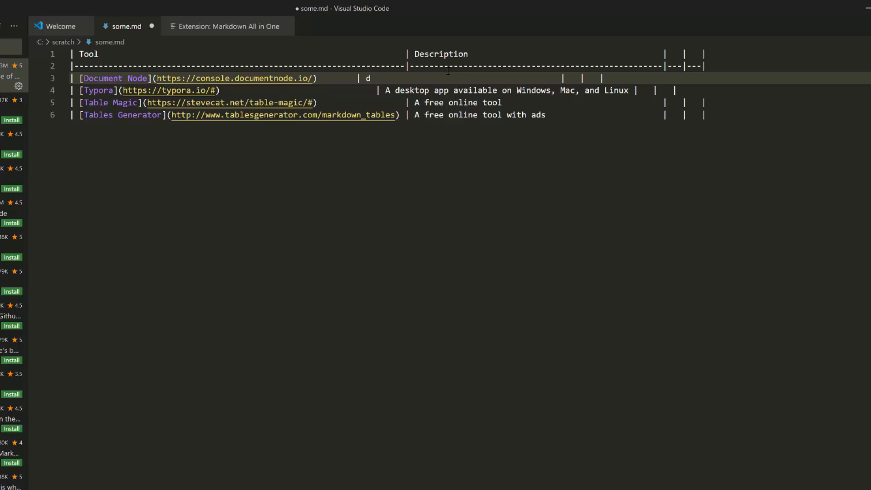
{"action": "key", "text": "shift+alt+f"}
Add a "new col" heading with a closing pipe at the end of the table's header row
{"action": "key", "text": "Up"}
{"action": "key", "text": "End"}
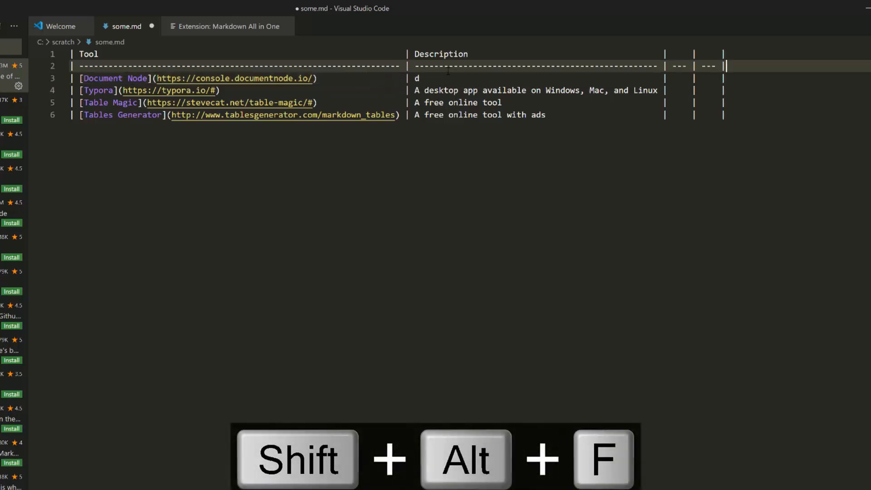
{"action": "key", "text": "Up"}
{"action": "key", "text": "End"}
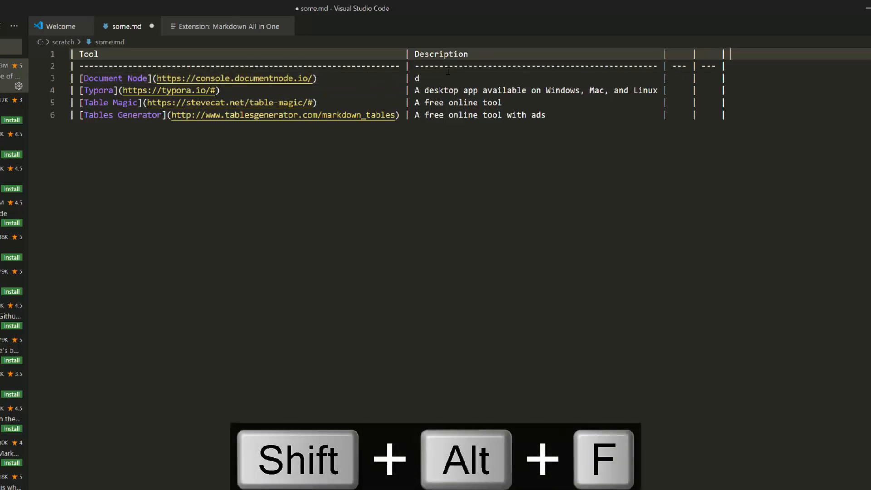
{"action": "type", "text": "new "}
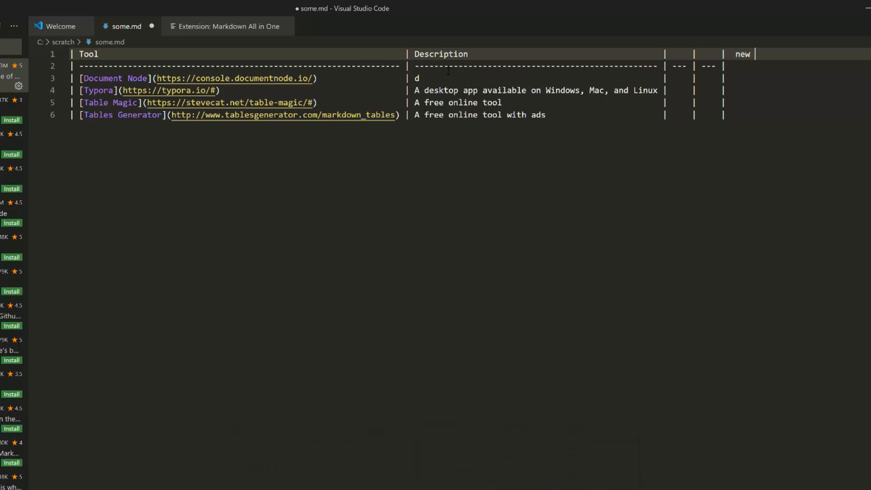
{"action": "type", "text": "col |"}
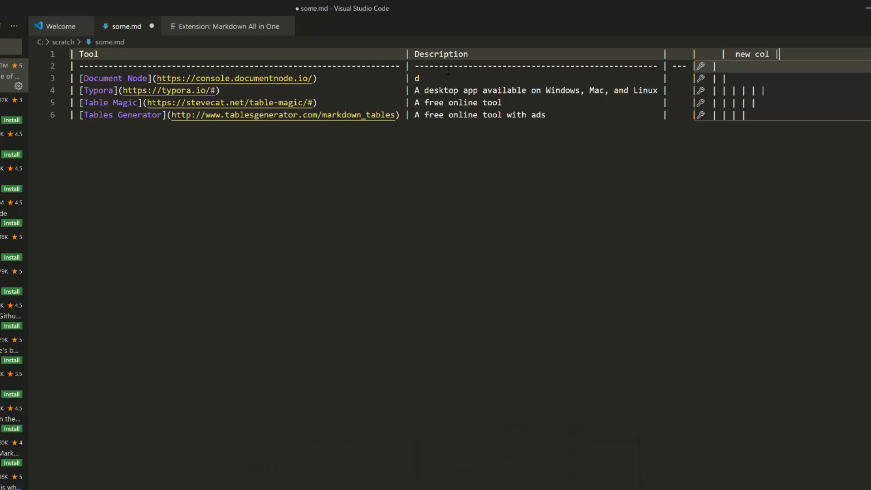
{"action": "key", "text": "Escape"}
Add the "---" separator for the new column and close it with a pipe in each body row
{"action": "key", "text": "Down"}
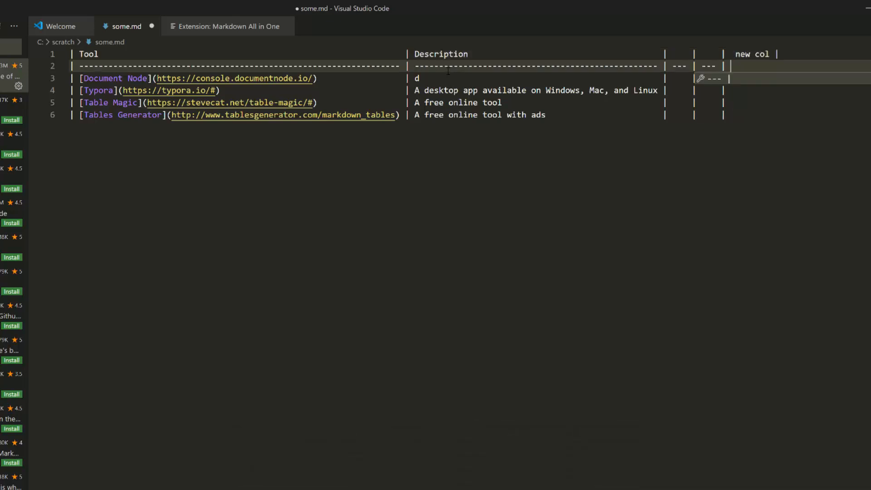
{"action": "key", "text": "Tab"}
{"action": "key", "text": "Down"}
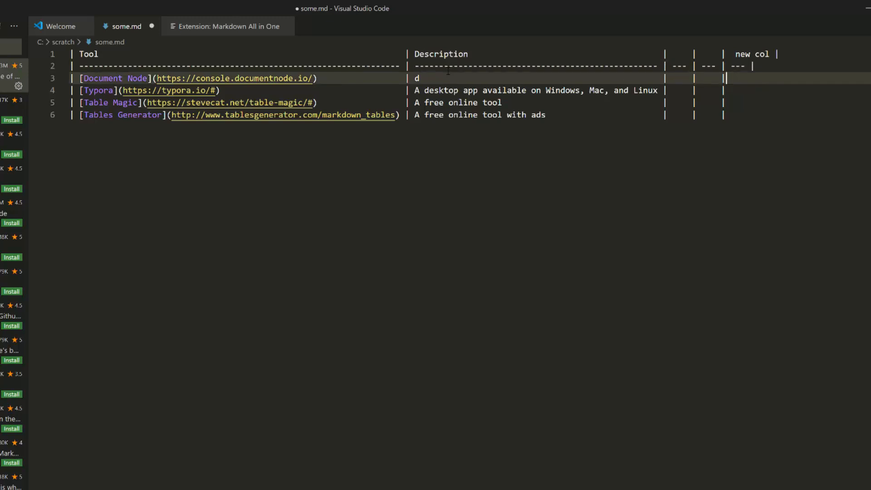
{"action": "key", "text": "Up"}
{"action": "key", "text": "Down"}
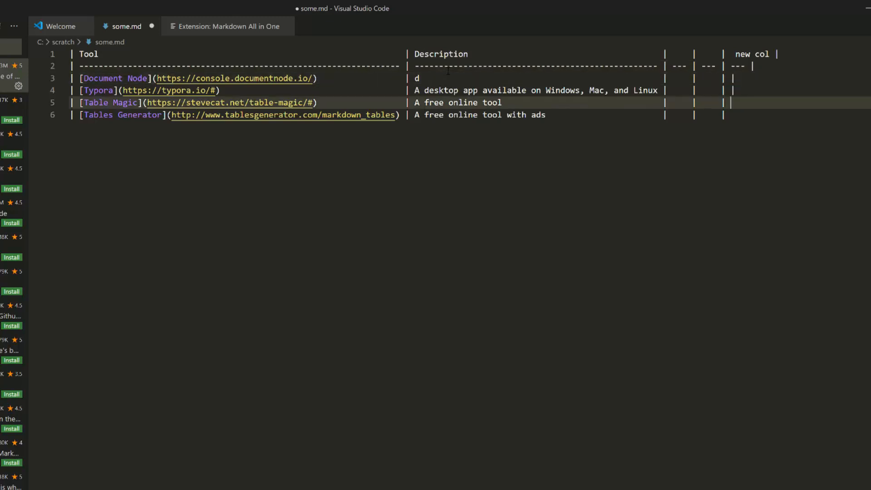
{"action": "type", "text": "|"}
{"action": "key", "text": "Down"}
{"action": "type", "text": "|"}
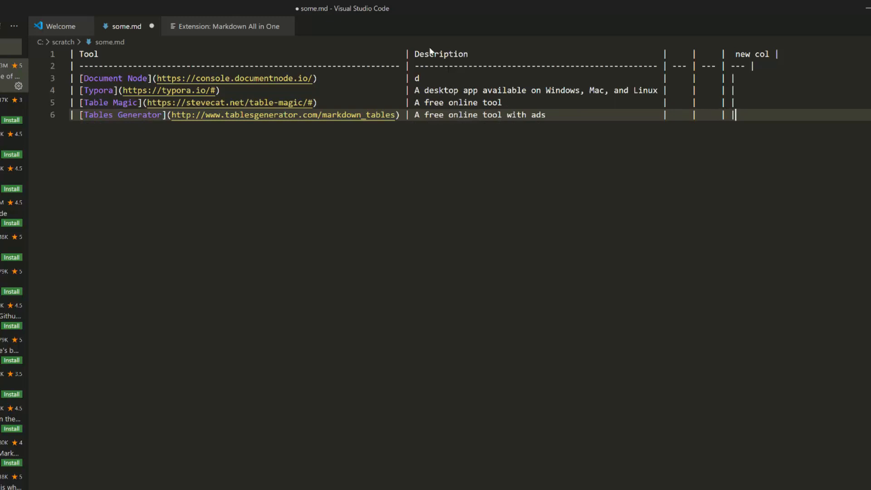
Turn on column selection mode for the editor
{"action": "left_click", "coordinate": [529, 105]}
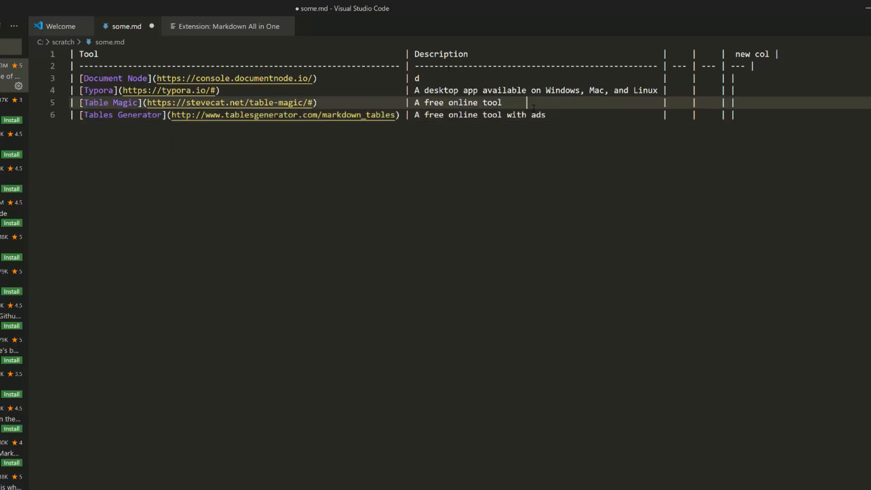
{"action": "key", "text": "ctrl+shift+p"}
{"action": "type", "text": "column"}
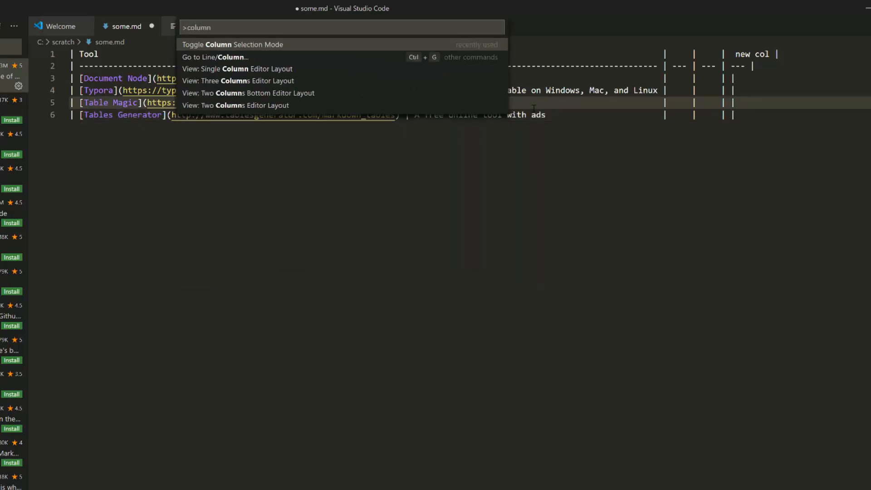
{"action": "key", "text": "Return"}
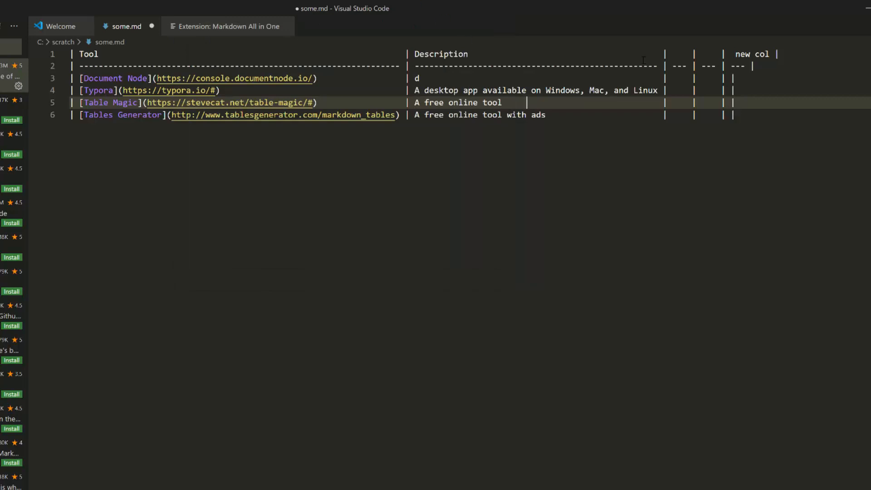
Delete the first unnamed column after Description from all six lines and reformat the table
{"action": "left_click_drag", "start_coordinate": [670, 53], "coordinate": [697, 116]}
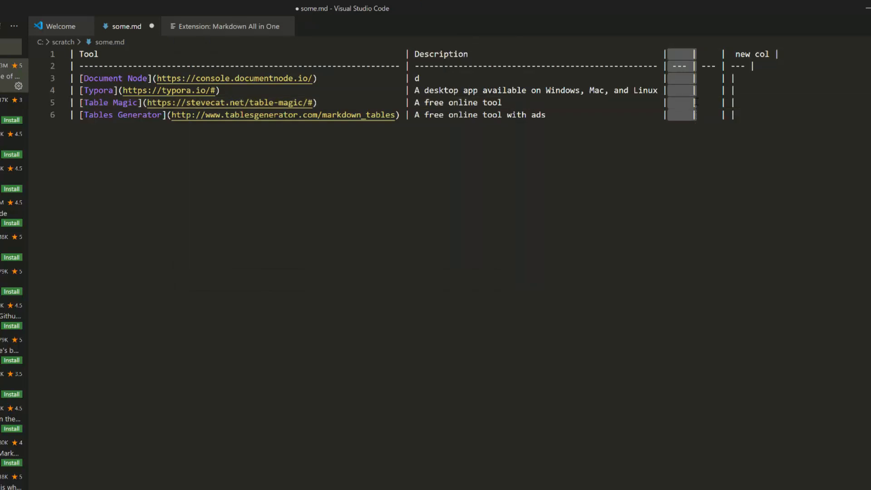
{"action": "key", "text": "BackSpace"}
{"action": "left_click", "coordinate": [736, 95]}
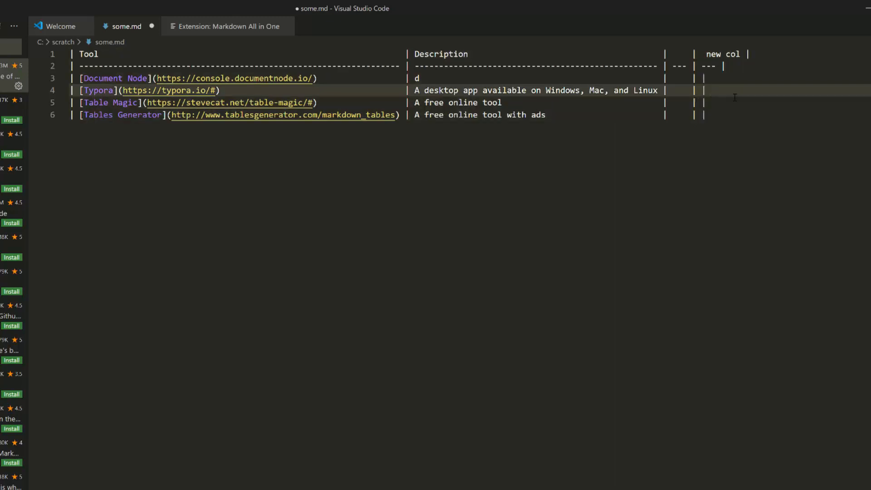
{"action": "key", "text": "shift+alt+f"}
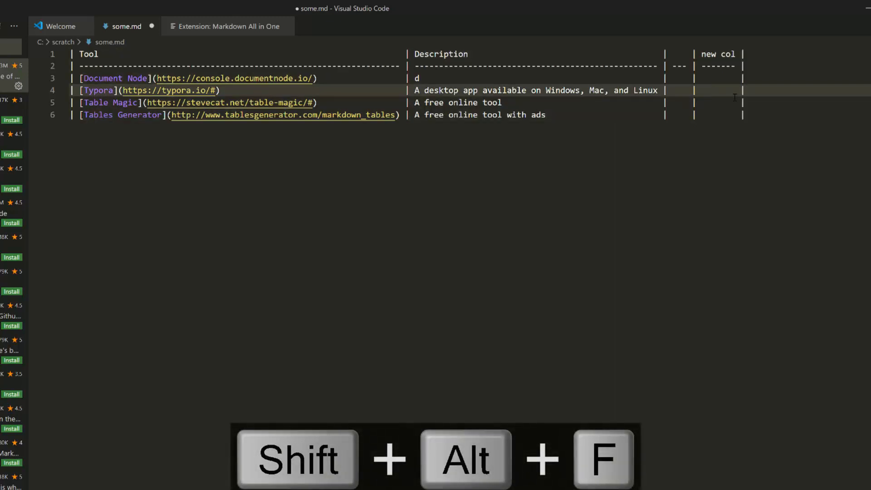
Add a copy of the Tables Generator row as line 7 below the table's last row
{"action": "key", "text": "Down"}
{"action": "key", "text": "Down"}
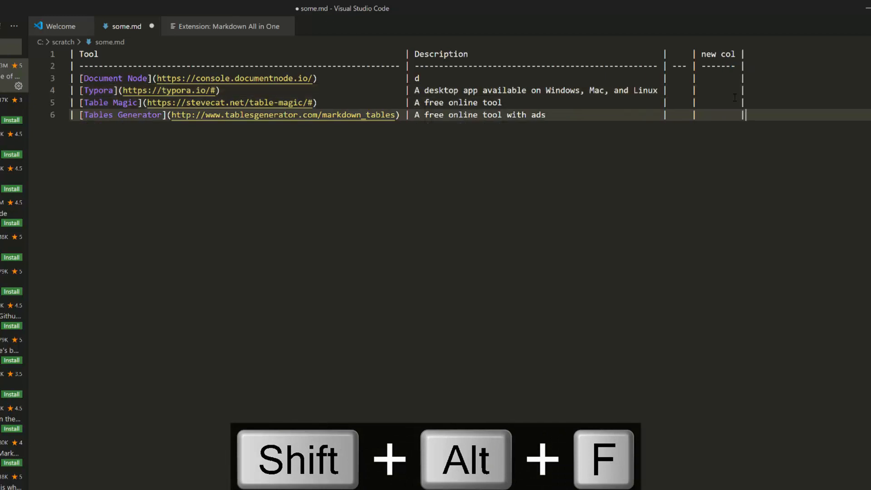
{"action": "key", "text": "Return"}
{"action": "type", "text": "| [Tables Generator](http://www.tablesgenerator.com/markdown_tables) | A free online tool with ads                        |     |         |"}
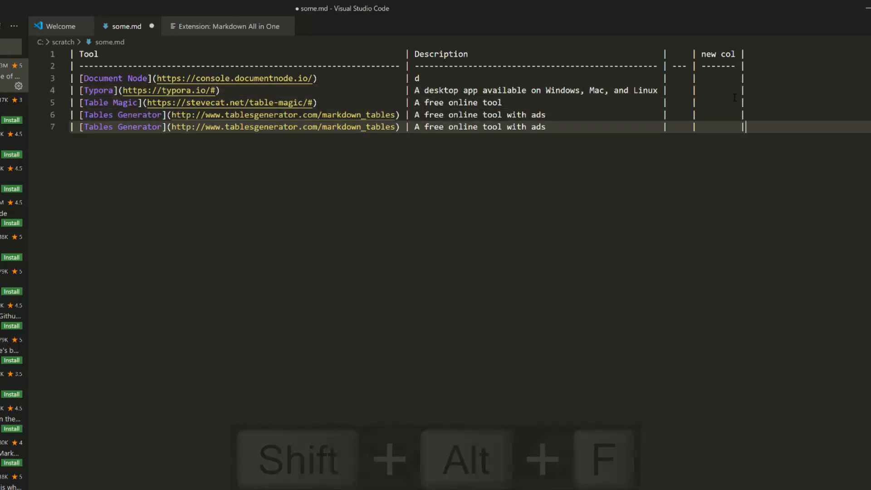
Replace the link text in the copied row on line 7 with "Markdown All in One"
{"action": "key", "text": "Home"}
{"action": "key", "text": "ctrl+Right"}
{"action": "key", "text": "ctrl+Right"}
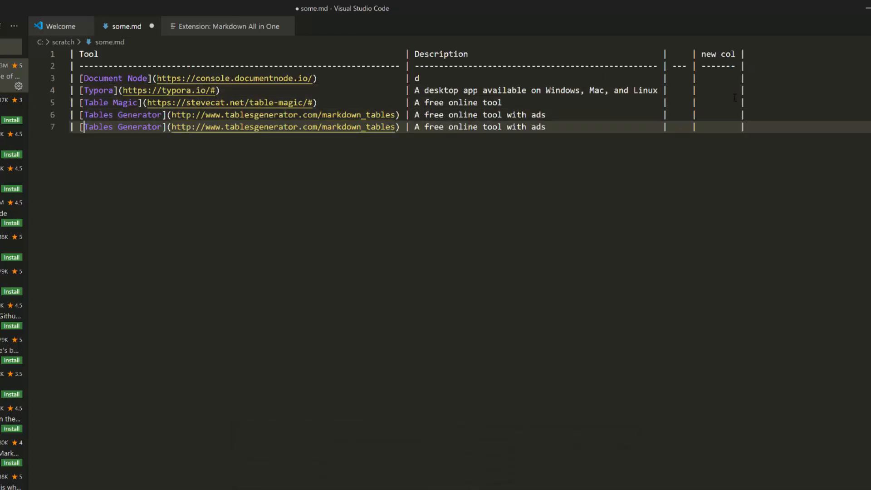
{"action": "key", "text": "ctrl+Delete"}
{"action": "key", "text": "ctrl+Delete"}
{"action": "type", "text": "amr"}
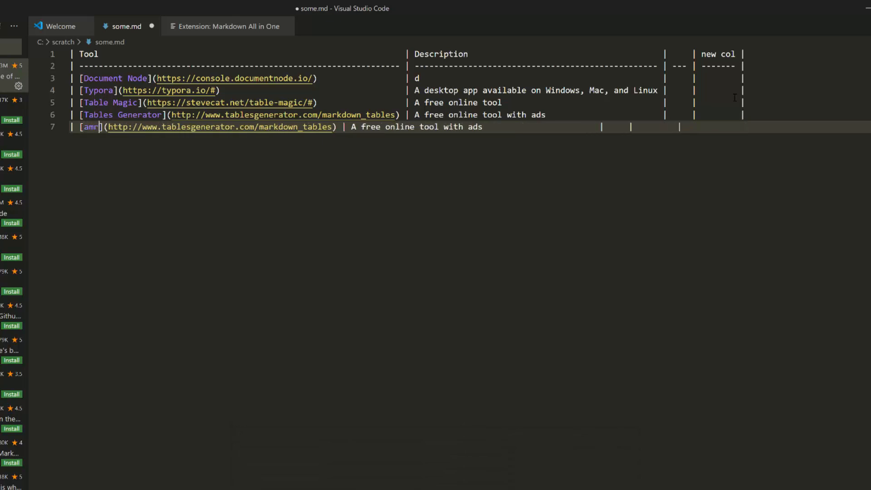
{"action": "key", "text": "BackSpace"}
{"action": "key", "text": "BackSpace"}
{"action": "key", "text": "BackSpace"}
{"action": "type", "text": "Markdown All "}
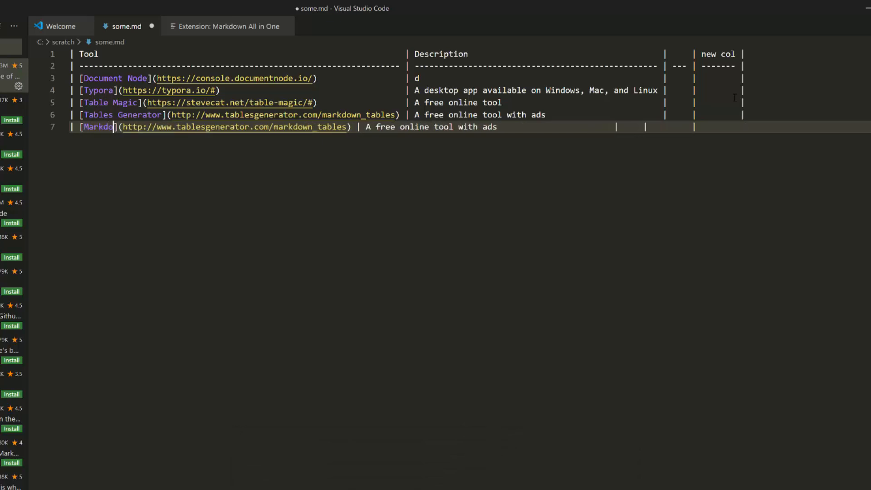
{"action": "type", "text": "in One"}
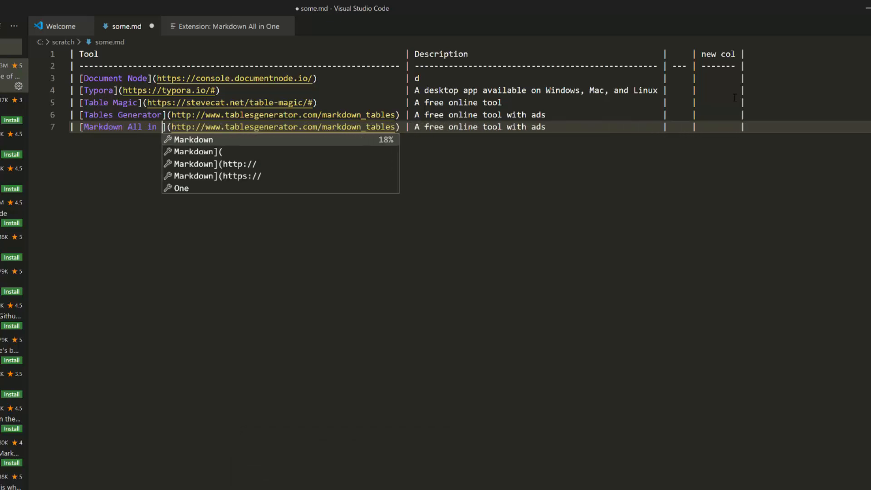
Switch to the Chrome window with the Markdown All in One marketplace page and maximize it
{"action": "key", "text": "alt+Tab"}
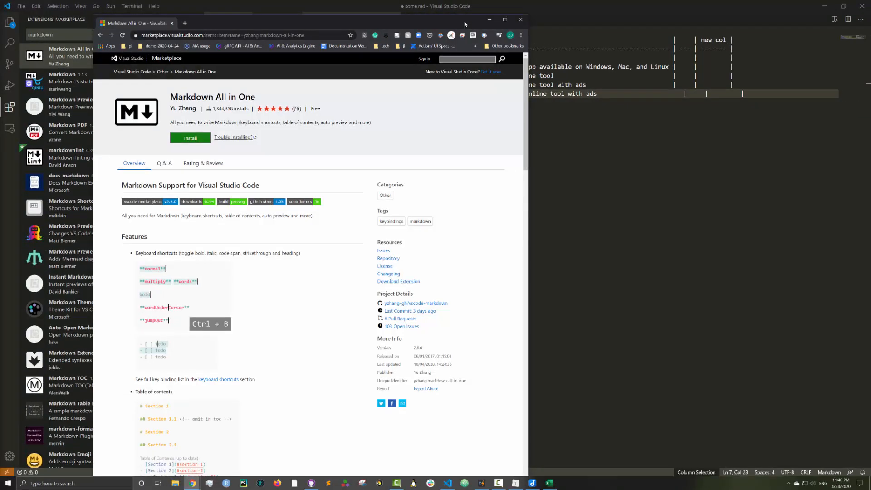
{"action": "double_click", "coordinate": [440, 20]}
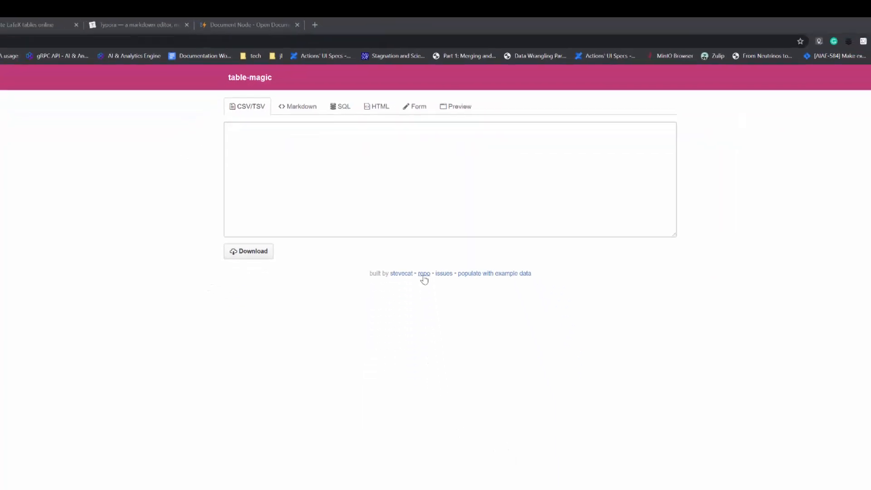
Open table-magic's repository, and open the Markdown All in One repository from its marketplace page and star it
{"action": "left_click", "coordinate": [424, 274]}
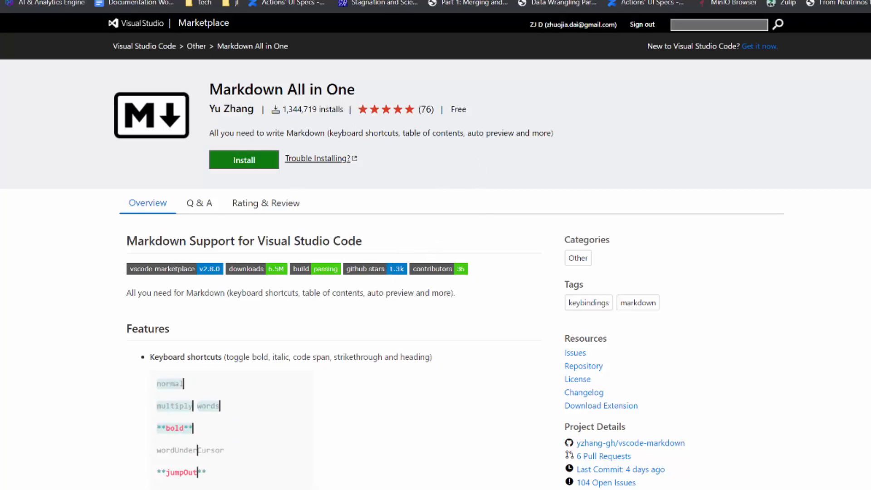
{"action": "left_click", "coordinate": [630, 443]}
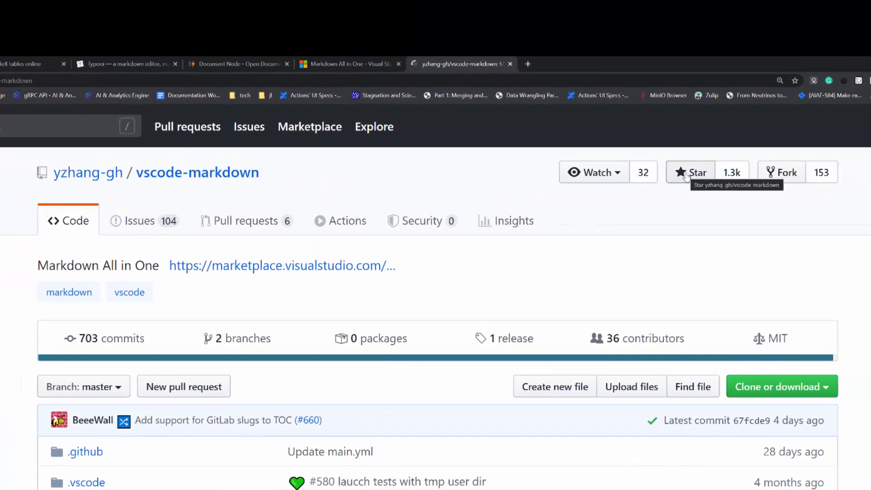
{"action": "left_click", "coordinate": [687, 174]}
Return to the Markdown All in One marketplace page and start a review with a five-star rating
{"action": "key", "text": "ctrl+shift+Tab"}
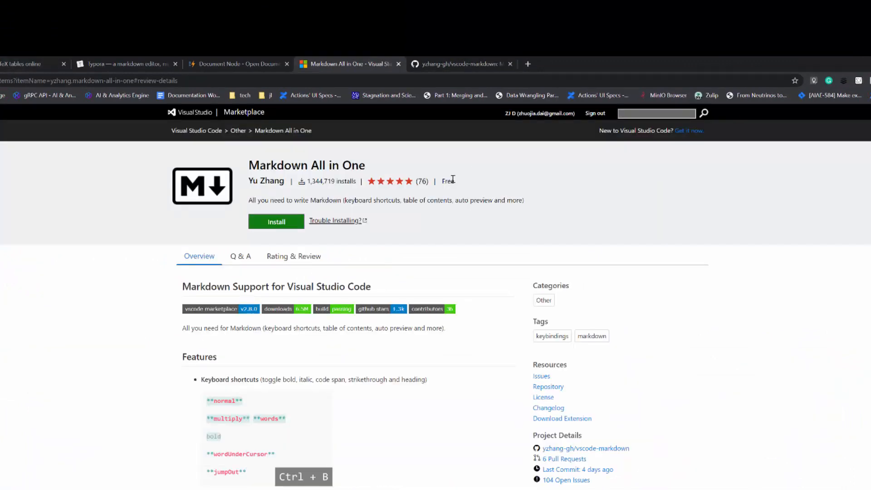
{"action": "scroll", "coordinate": [387, 189], "scroll_direction": "down", "scroll_amount": 2}
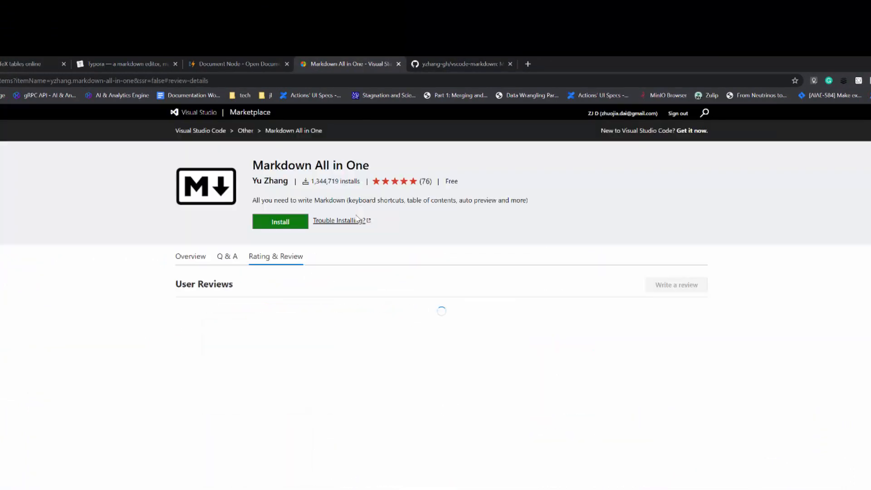
{"action": "left_click", "coordinate": [656, 285]}
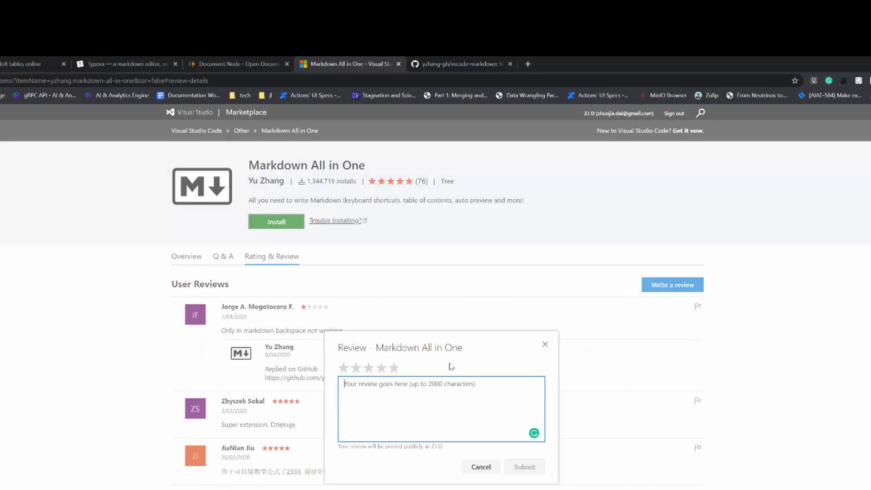
{"action": "left_click", "coordinate": [394, 368]}
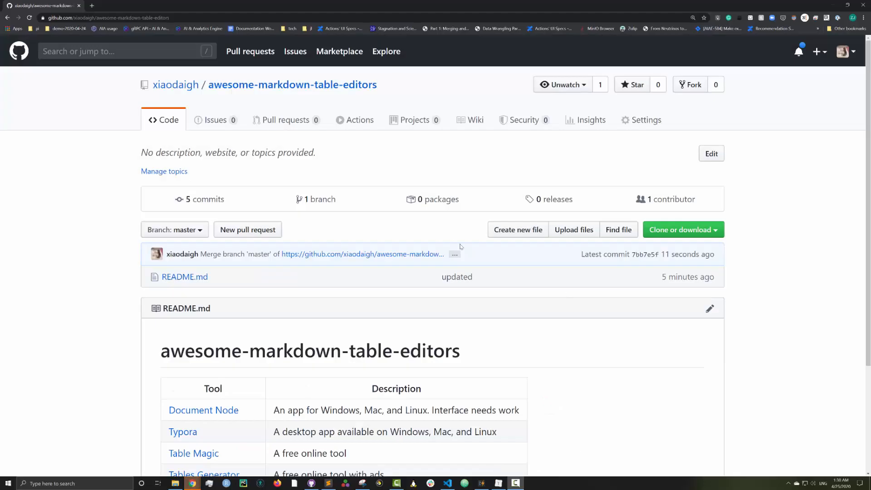
Look through the tools table in the awesome-markdown-table-editors README
{"action": "scroll", "coordinate": [451, 252], "scroll_direction": "down", "scroll_amount": 1}
{"action": "scroll", "coordinate": [451, 252], "scroll_direction": "down", "scroll_amount": 1}
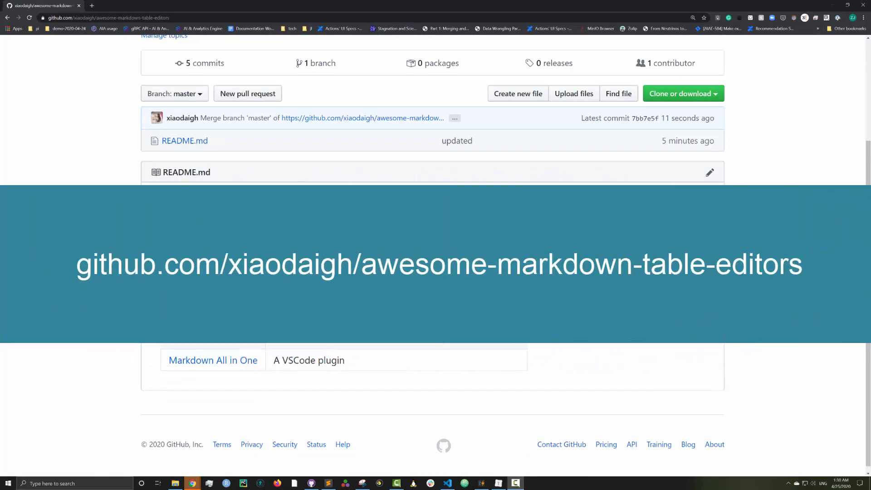
{"action": "scroll", "coordinate": [450, 252], "scroll_direction": "up", "scroll_amount": 2}
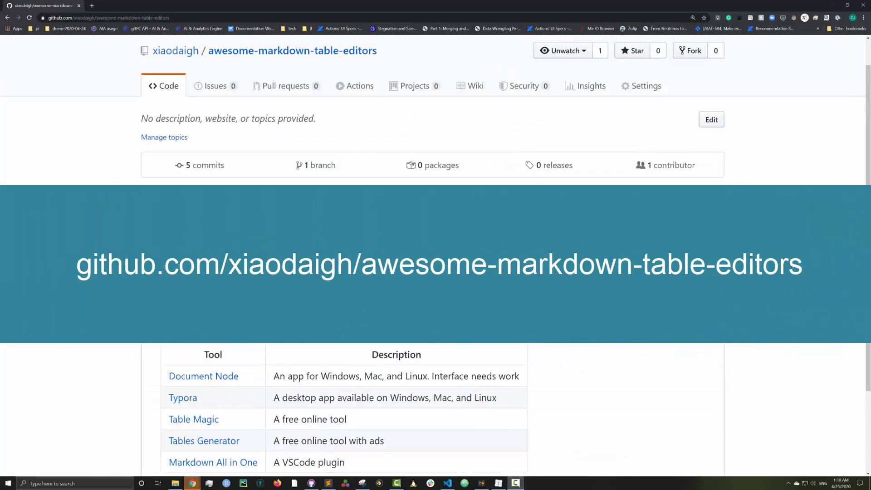
{"action": "scroll", "coordinate": [482, 262], "scroll_direction": "down", "scroll_amount": 2}
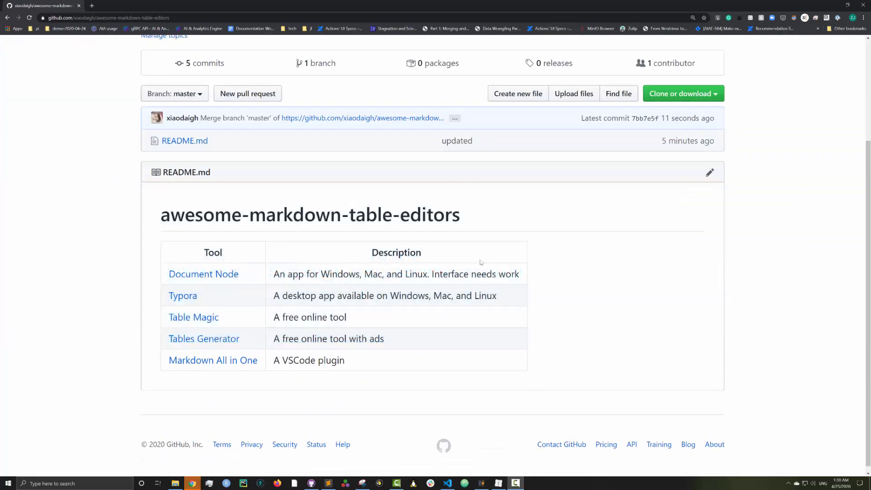